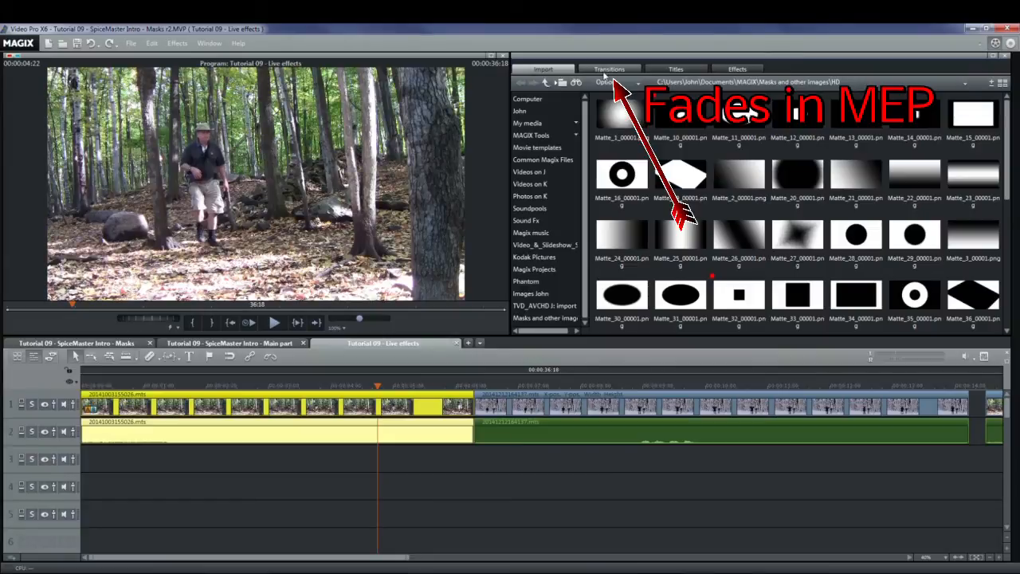
# Add the Pixelan SpiceMASTER 2.5 fade between the first two clips on track 1 and widen their overlap.
pyautogui.click(605, 70)
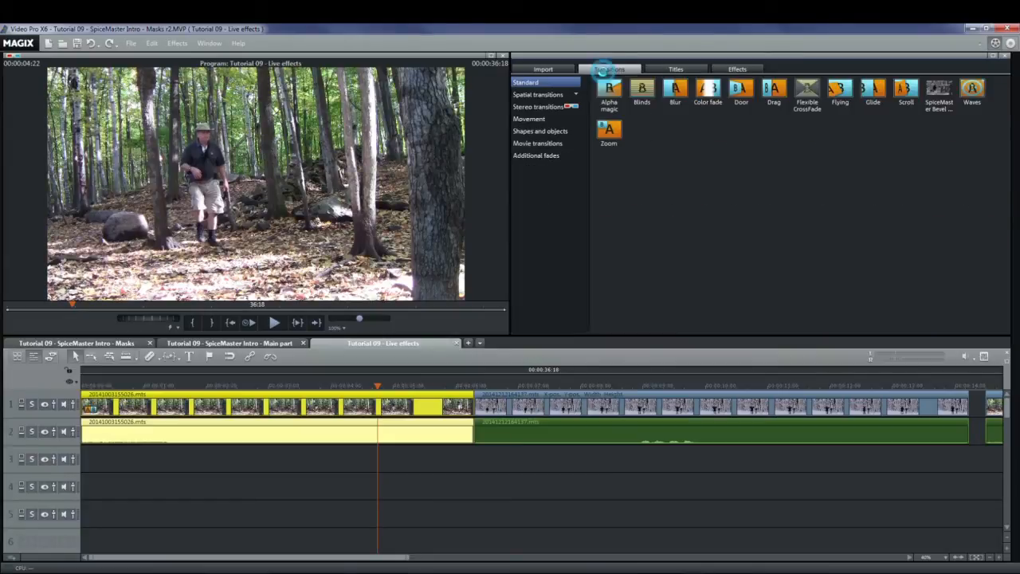
pyautogui.click(522, 156)
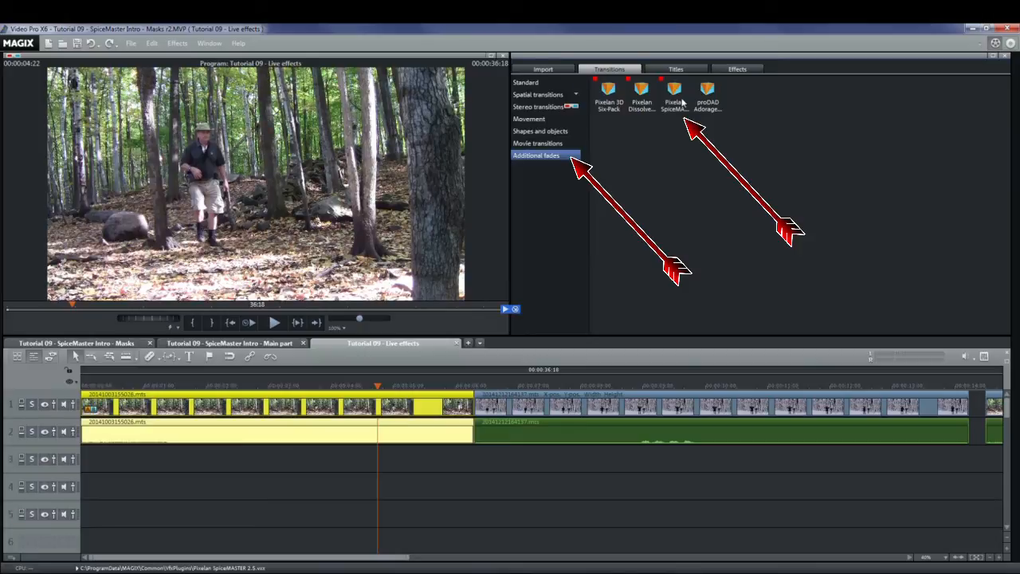
pyautogui.moveTo(682, 101); pyautogui.dragTo(480, 407)
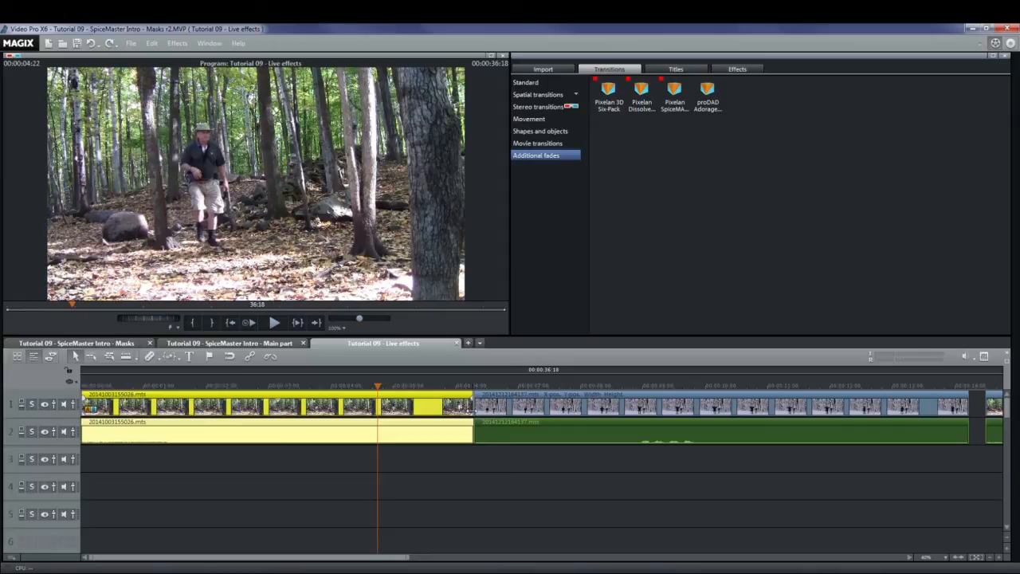
pyautogui.click(675, 89)
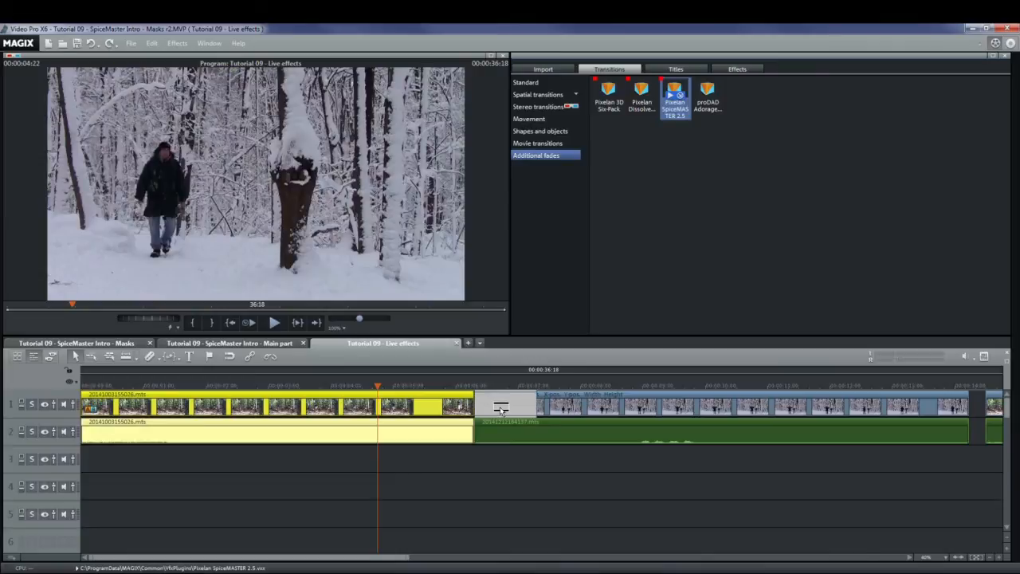
pyautogui.moveTo(495, 409); pyautogui.dragTo(503, 407)
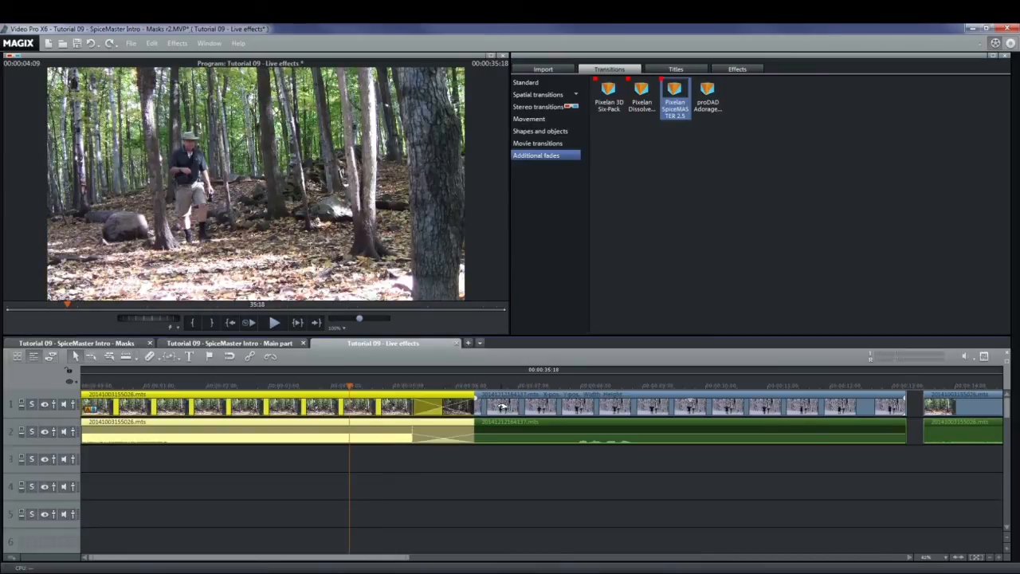
pyautogui.moveTo(556, 409); pyautogui.dragTo(535, 409)
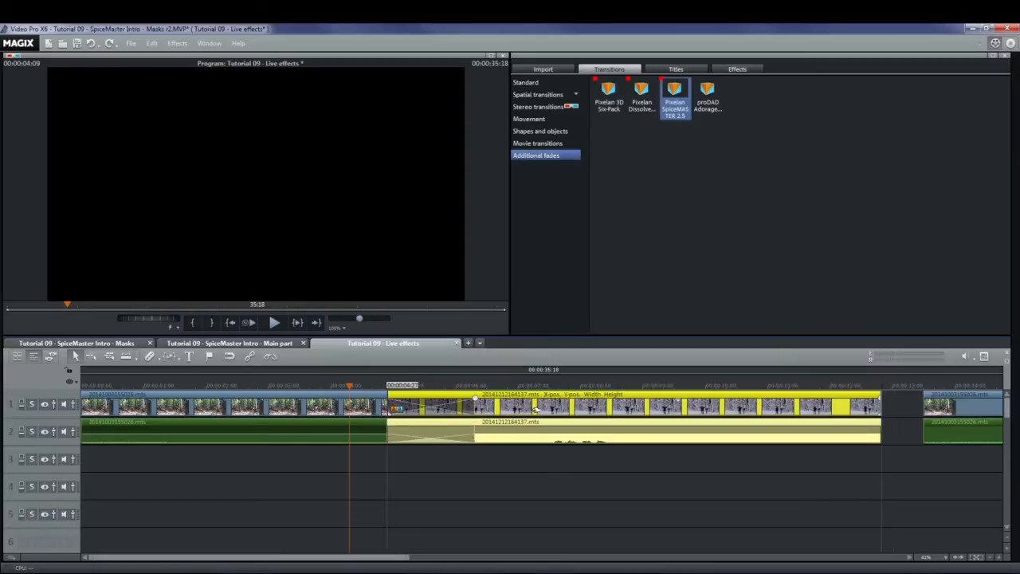
# Open and close the settings of the SpiceMASTER fade between the first two clips, and scrub through the transition.
pyautogui.rightClick(396, 411)
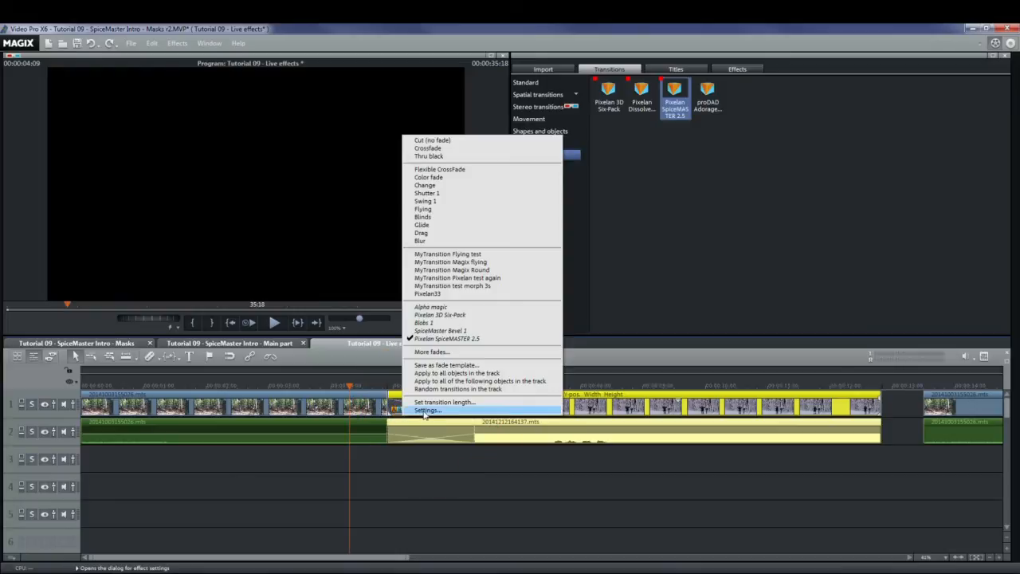
pyautogui.click(427, 411)
pyautogui.click(665, 326)
pyautogui.moveTo(351, 386); pyautogui.dragTo(479, 388)
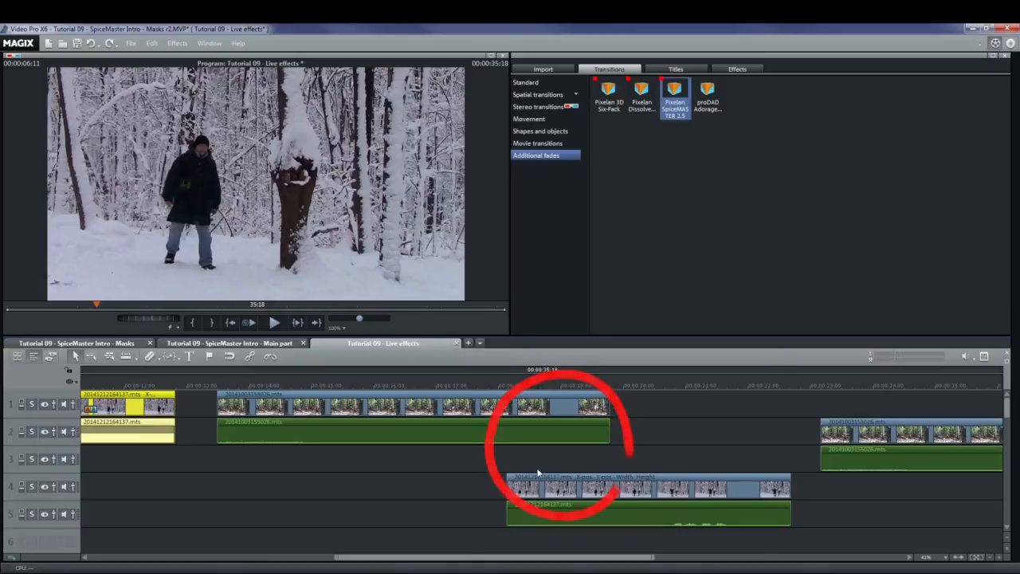
# Place Pixelan SpiceMASTER 2.5 on track 3 where the clips on tracks 1 and 4 overlap, and add it as a fade-in on the first clip.
pyautogui.moveTo(674, 89); pyautogui.dragTo(608, 462)
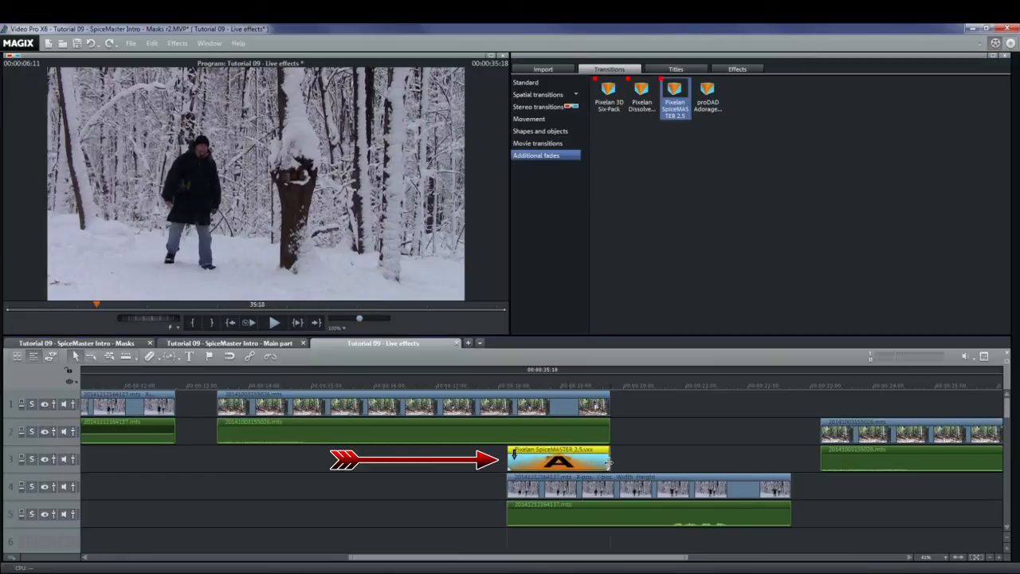
pyautogui.moveTo(532, 385); pyautogui.dragTo(579, 389)
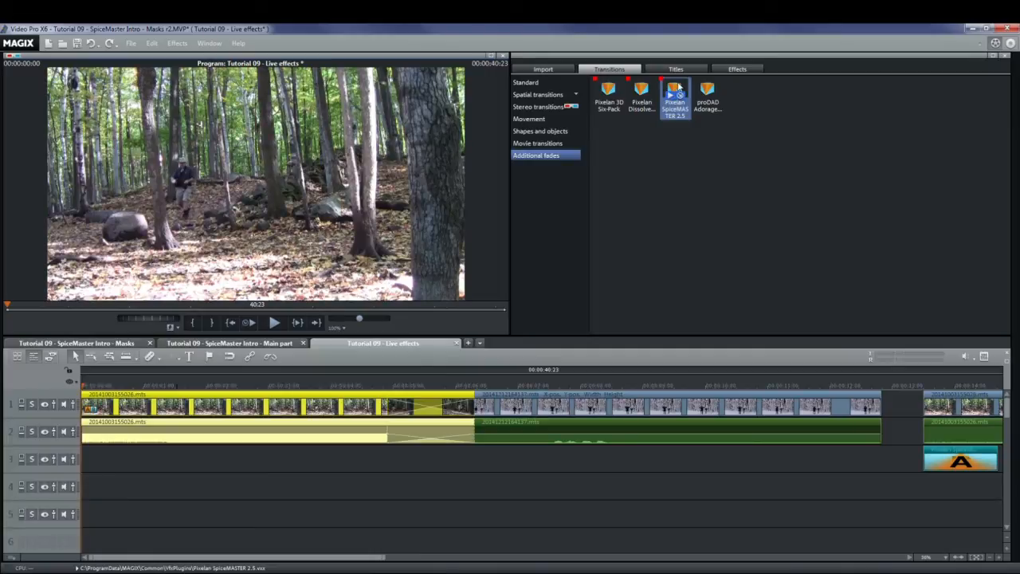
pyautogui.moveTo(678, 87); pyautogui.dragTo(97, 395)
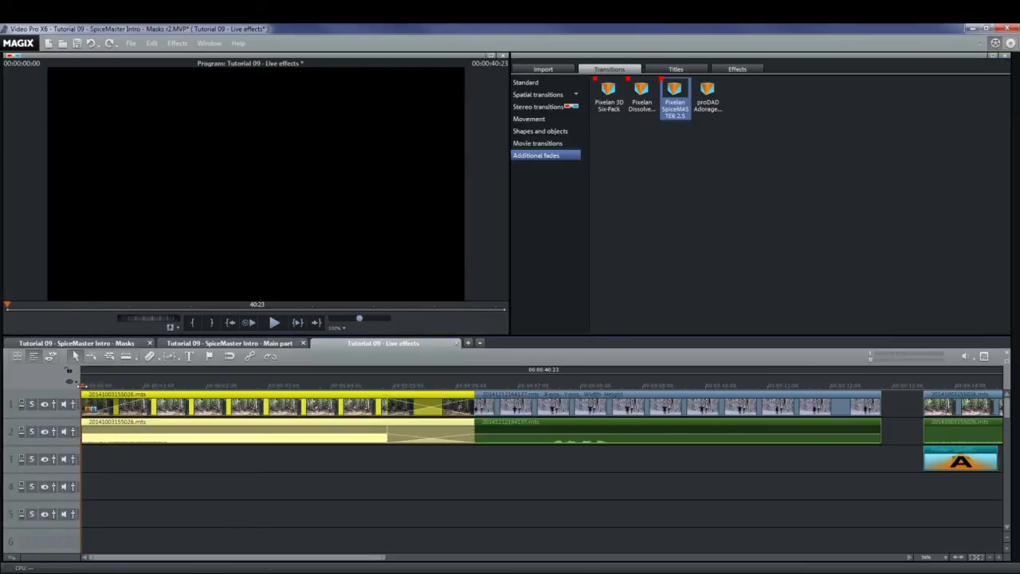
pyautogui.press('space')
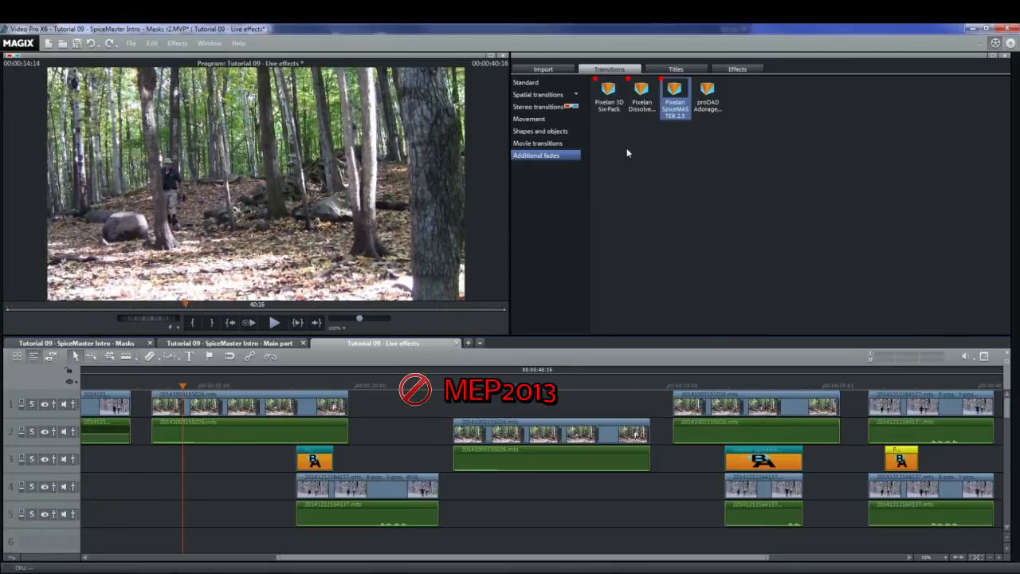
# Place Pixelan SpiceMASTER 2.5 on track 3 at the start of the second forest clip, at 00:00:13:14, and preview it.
pyautogui.moveTo(676, 90)
pyautogui.moveTo(676, 90); pyautogui.dragTo(184, 463)
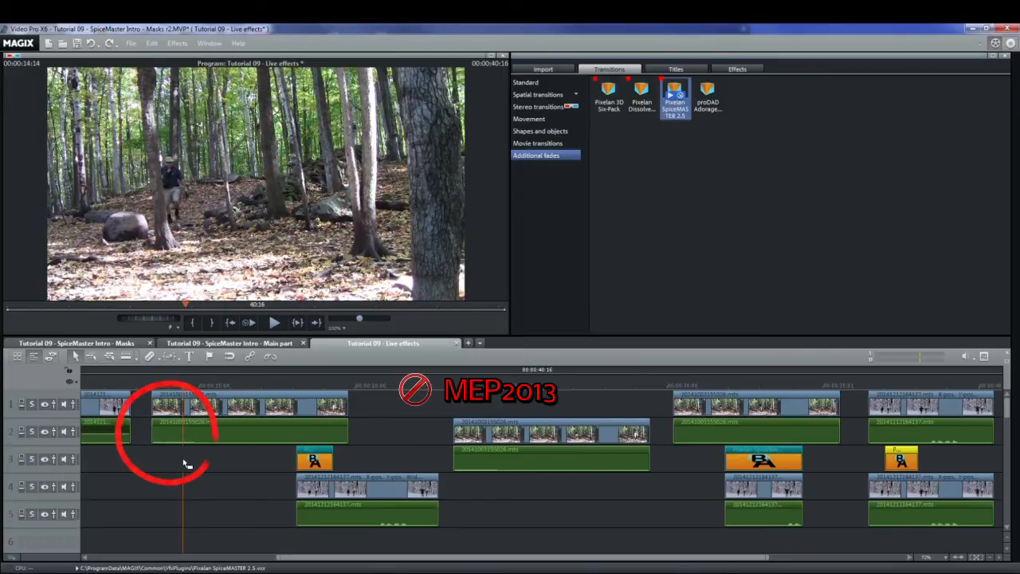
pyautogui.moveTo(200, 456); pyautogui.dragTo(178, 457)
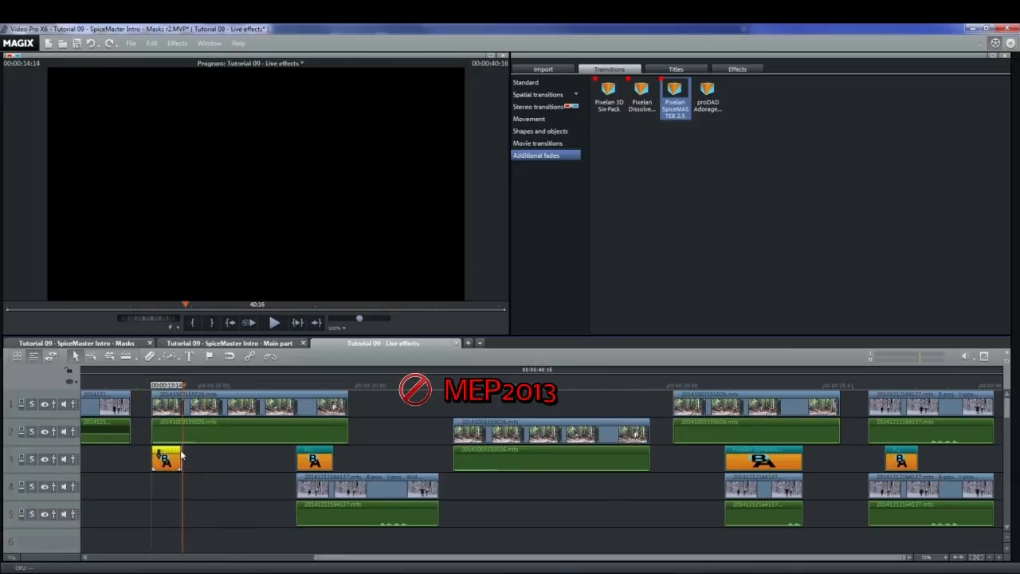
pyautogui.click(162, 386)
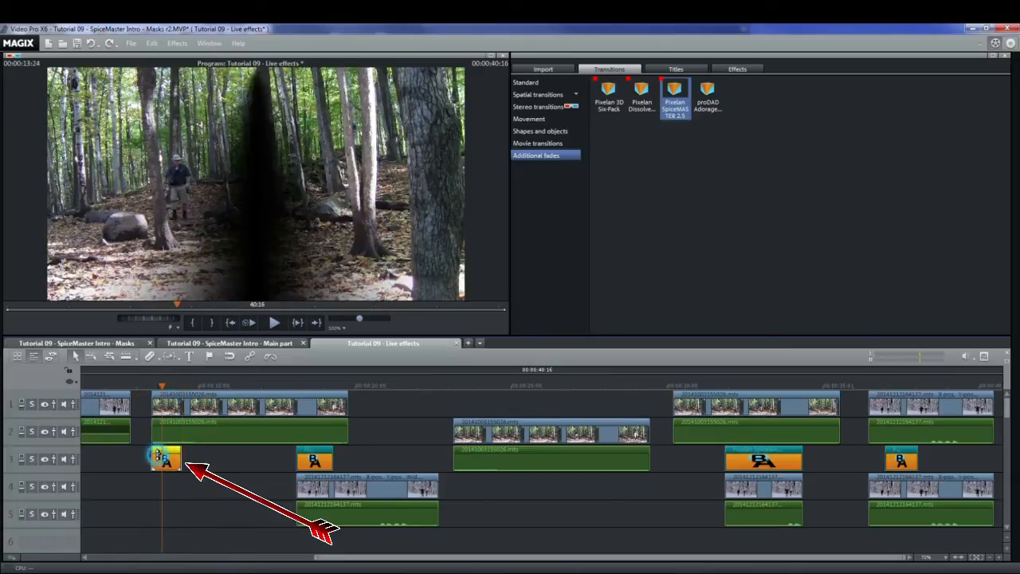
# Rearrange the overlap so the winter clip sits on track 3 with its SpiceMASTER effect below on track 5, and preview the effects.
pyautogui.click(315, 386)
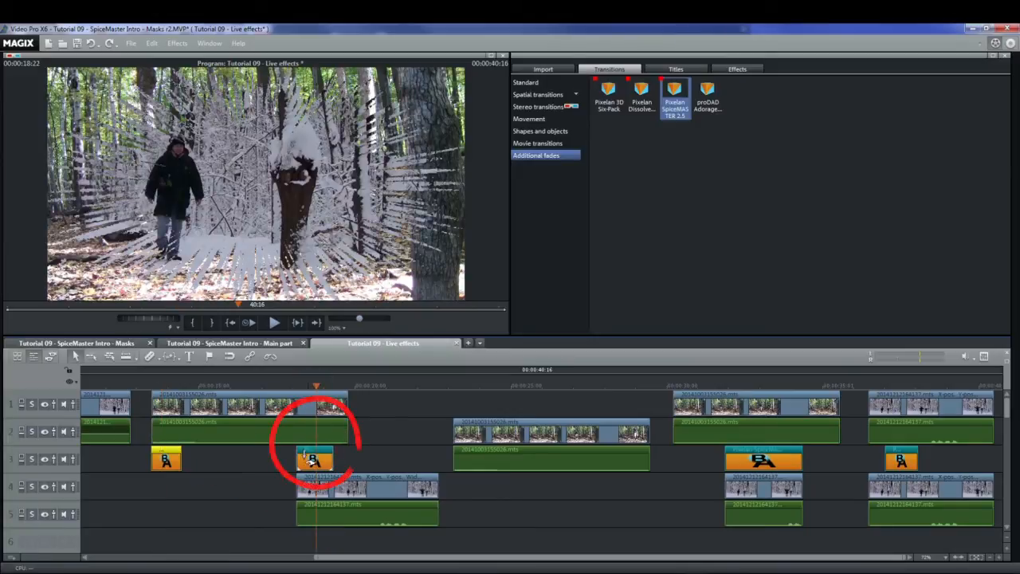
pyautogui.moveTo(313, 460); pyautogui.dragTo(257, 512)
pyautogui.moveTo(307, 488); pyautogui.dragTo(307, 460)
pyautogui.moveTo(251, 510); pyautogui.dragTo(322, 506)
pyautogui.moveTo(302, 387); pyautogui.dragTo(322, 388)
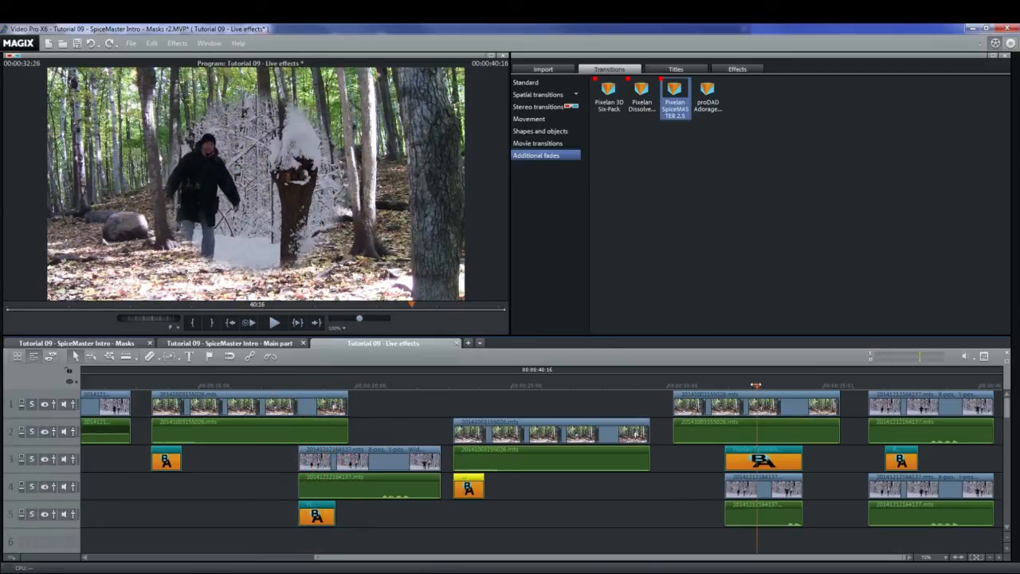
pyautogui.moveTo(756, 384)
pyautogui.mouseDown()
pyautogui.moveTo(777, 385)
pyautogui.moveTo(745, 389)
pyautogui.moveTo(771, 387)
pyautogui.moveTo(761, 387)
pyautogui.mouseUp()
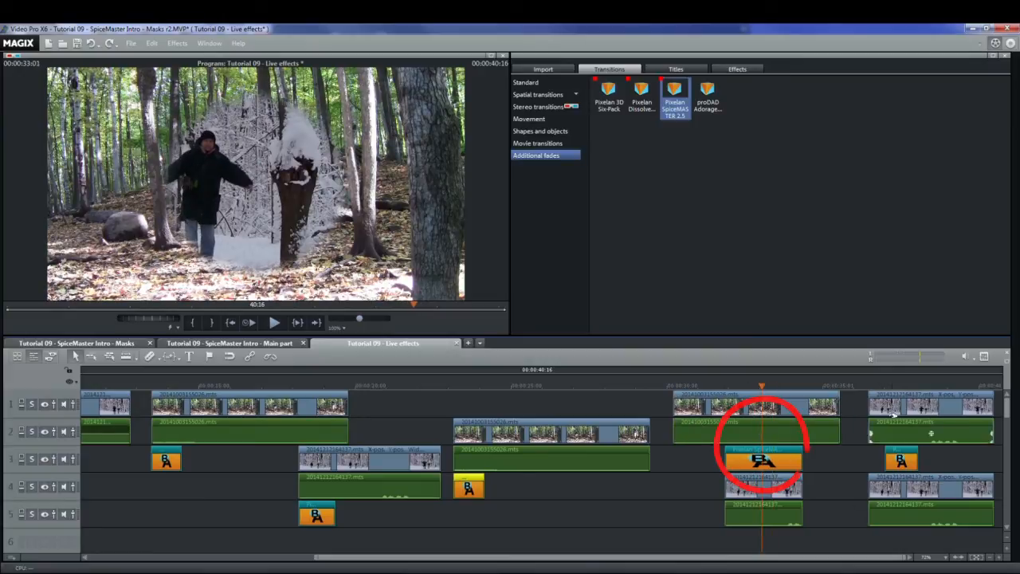
# Trim the start of the last winter clip on track 4 to 00:00:37:01, where its SpiceMASTER effect begins.
pyautogui.click(875, 388)
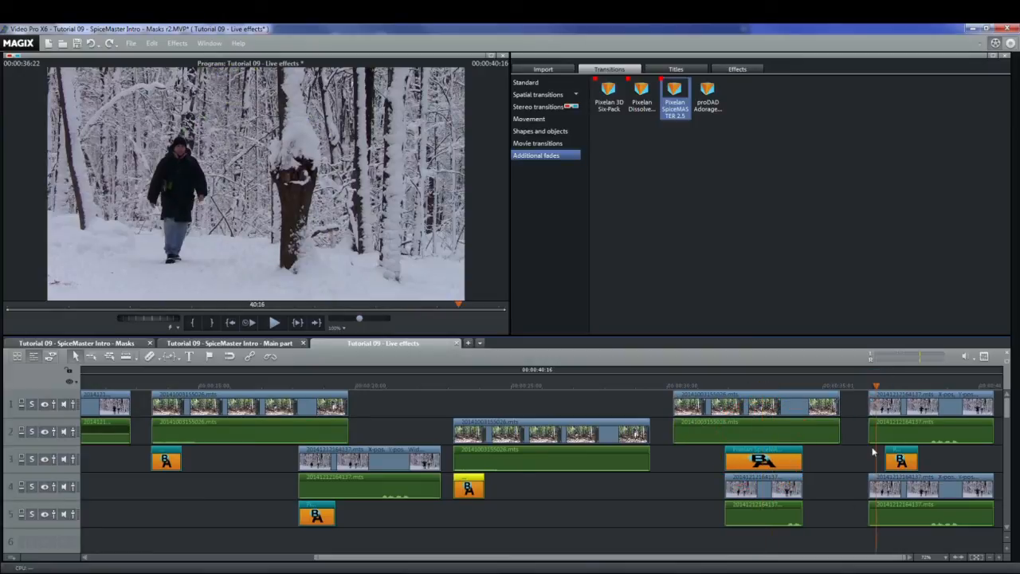
pyautogui.click(885, 388)
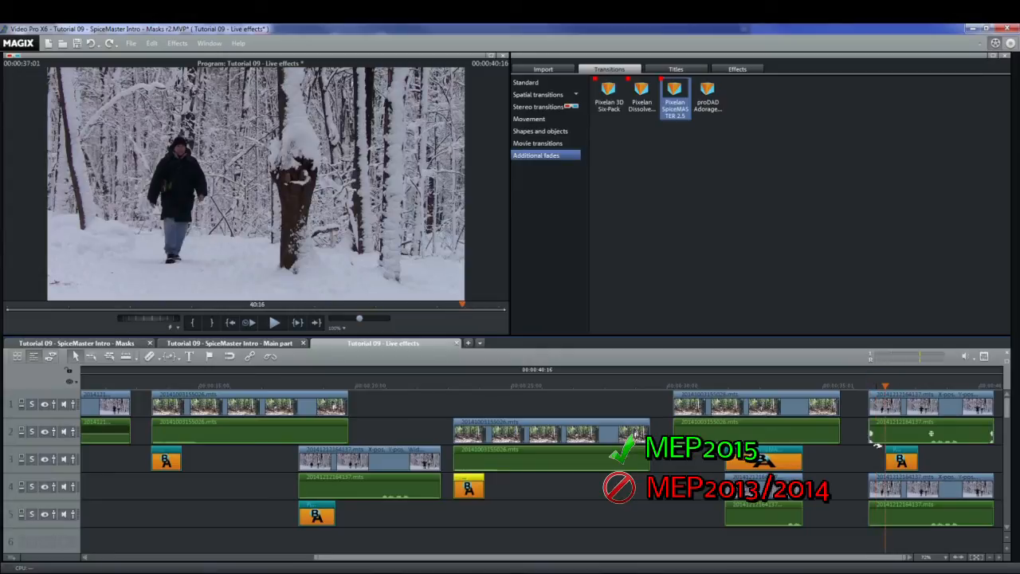
pyautogui.click(876, 491)
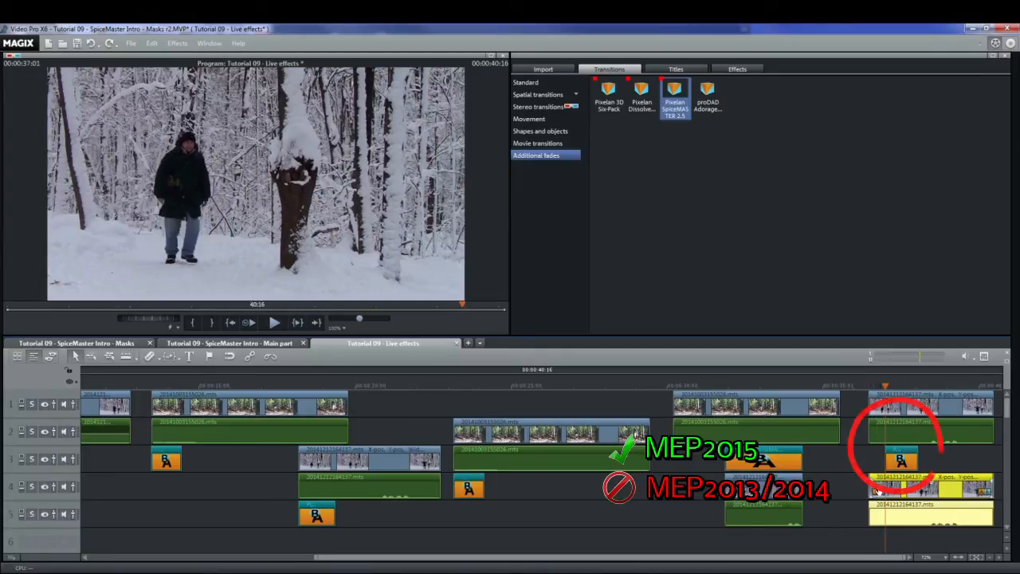
pyautogui.press('z')
# Extend the last SpiceMASTER effect on track 3 to the end of the winter clips and play the result.
pyautogui.click(884, 385)
pyautogui.moveTo(882, 385); pyautogui.dragTo(910, 385)
pyautogui.moveTo(916, 468); pyautogui.dragTo(993, 470)
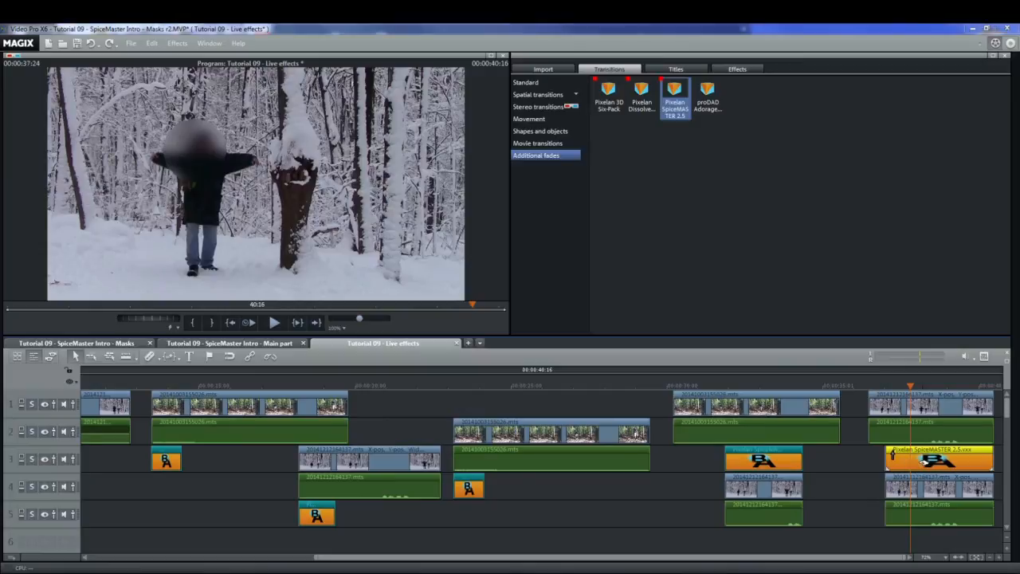
pyautogui.press('space')
pyautogui.click(891, 454)
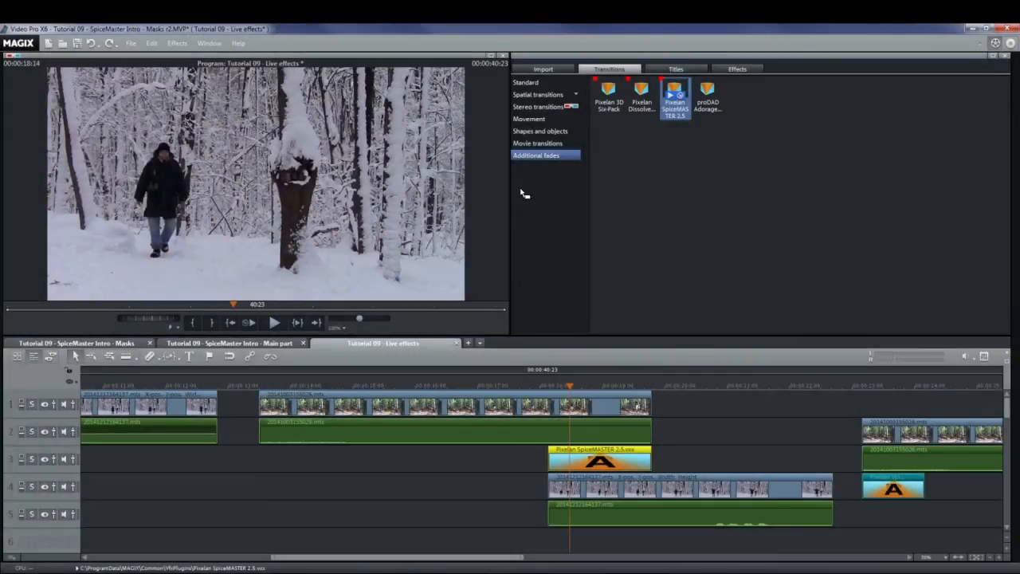
# Place Pixelan SpiceMASTER 2.5 on track 3 at the second forest clip's start, lengthen it to about 00:01:06 and preview it.
pyautogui.moveTo(344, 360); pyautogui.dragTo(301, 452)
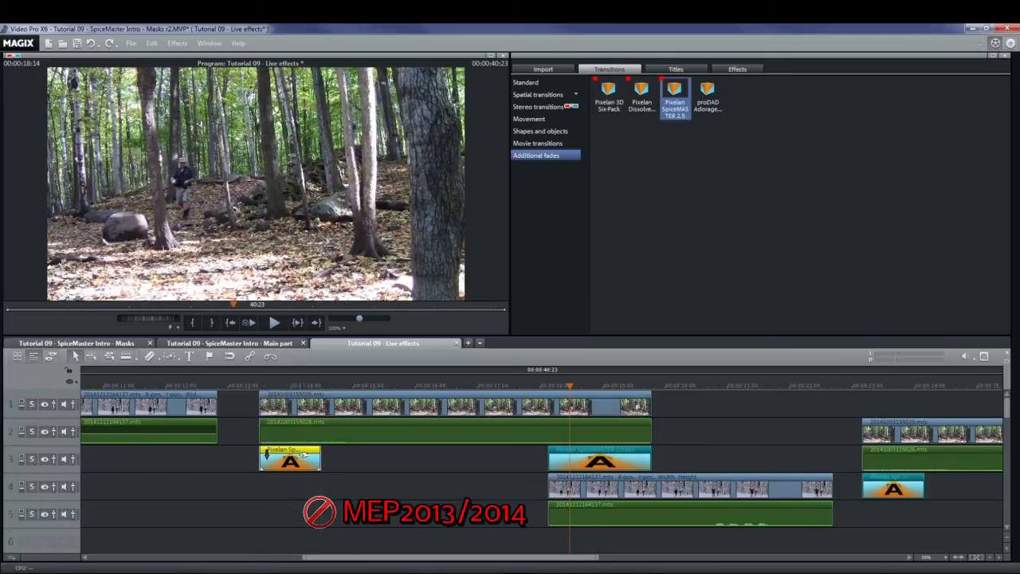
pyautogui.moveTo(319, 459)
pyautogui.mouseDown()
pyautogui.moveTo(357, 459)
pyautogui.moveTo(331, 459)
pyautogui.mouseUp()
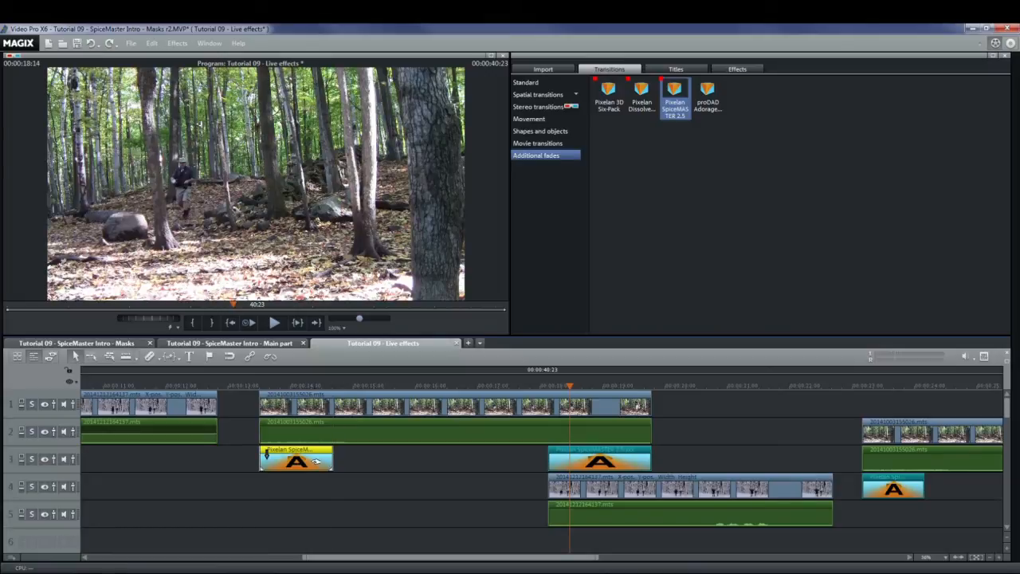
pyautogui.moveTo(266, 452)
pyautogui.mouseDown()
pyautogui.moveTo(348, 453)
pyautogui.moveTo(266, 454)
pyautogui.mouseUp()
pyautogui.click(280, 386)
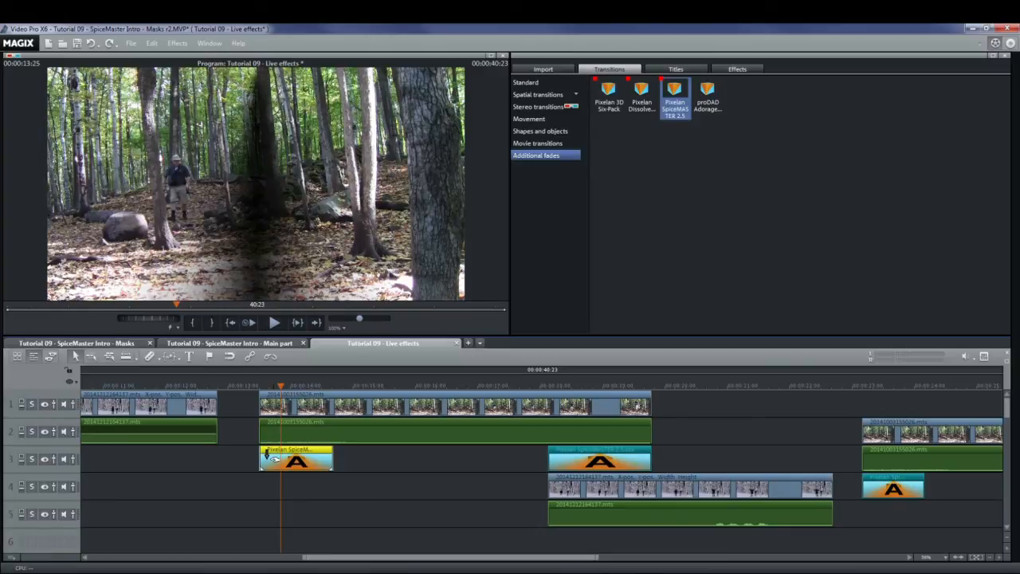
pyautogui.click(295, 386)
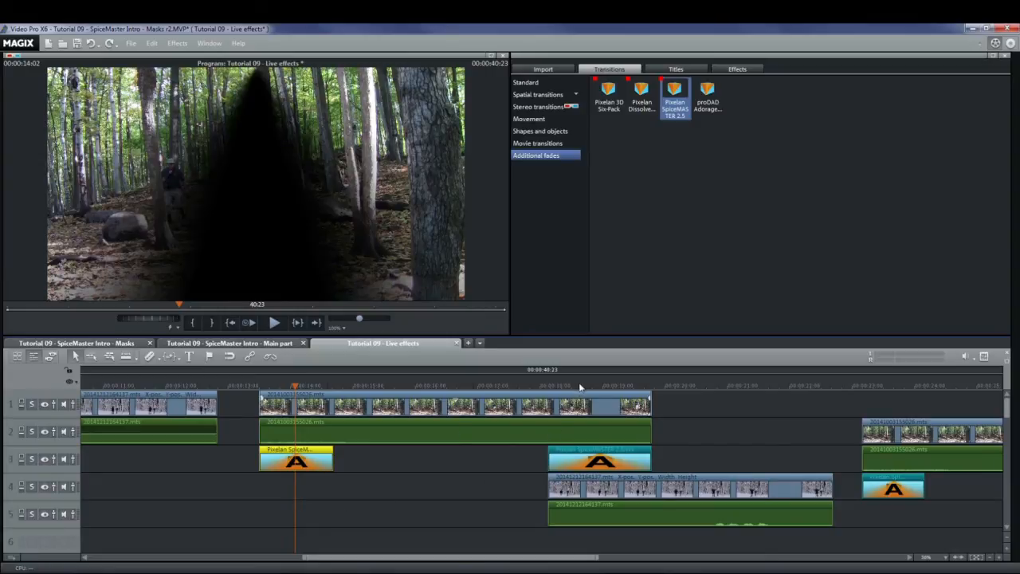
# Reverse the direction of the SpiceMASTER transition at the start of the second forest clip and scrub through it.
pyautogui.click(267, 454)
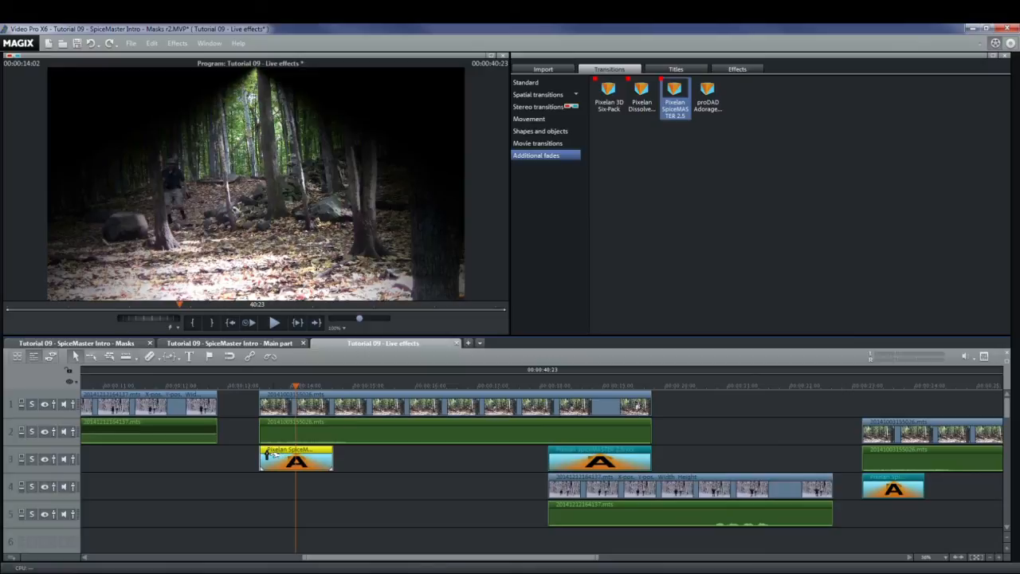
pyautogui.click(267, 452)
pyautogui.moveTo(294, 387); pyautogui.dragTo(317, 387)
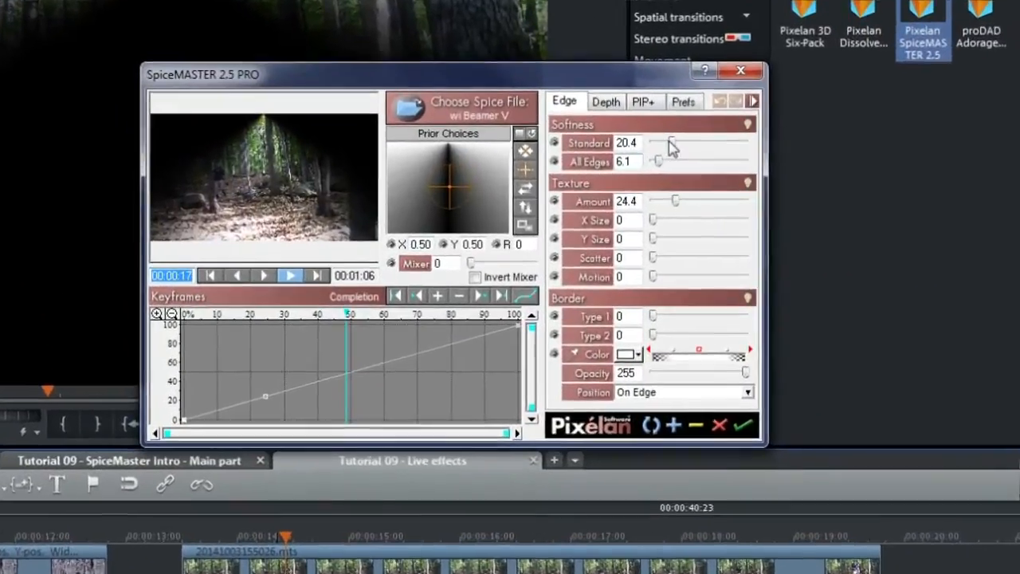
# Set the transition's Standard softness, All Edges softness and texture Amount to 0, and scrub its completion keyframes from start to end.
pyautogui.moveTo(671, 142); pyautogui.dragTo(647, 163)
pyautogui.moveTo(711, 200); pyautogui.dragTo(643, 200)
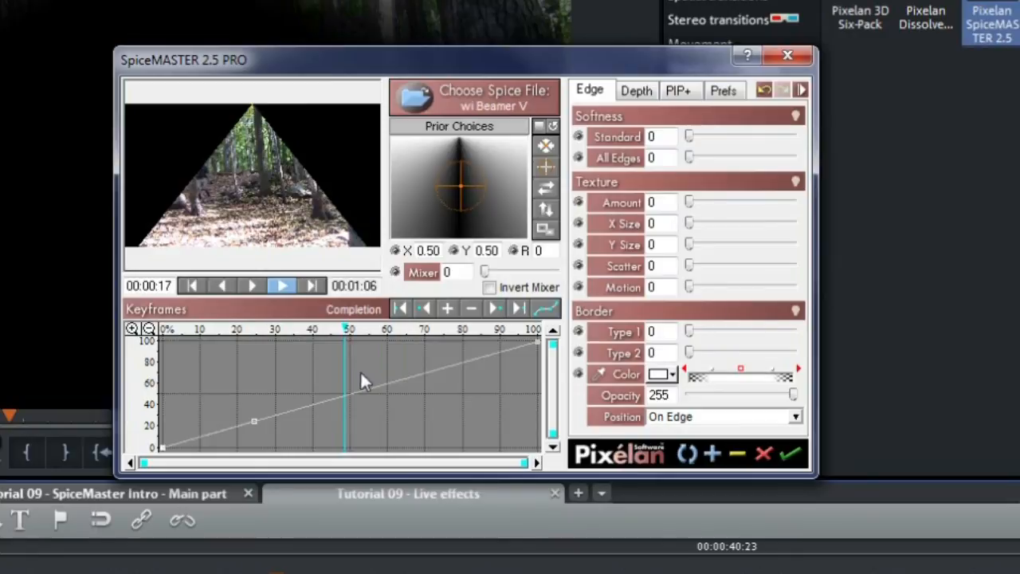
pyautogui.click(171, 327)
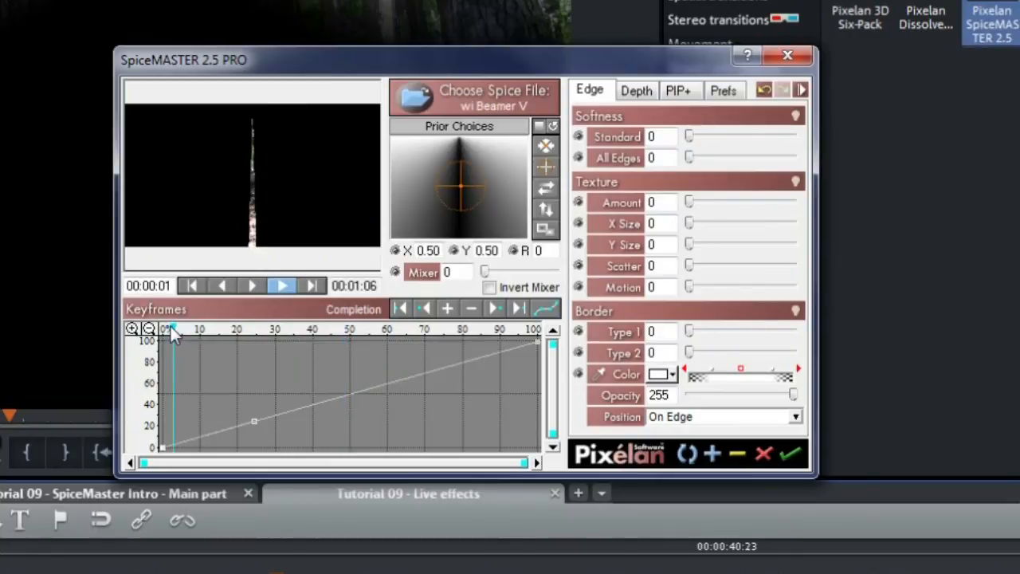
pyautogui.moveTo(171, 327); pyautogui.dragTo(541, 340)
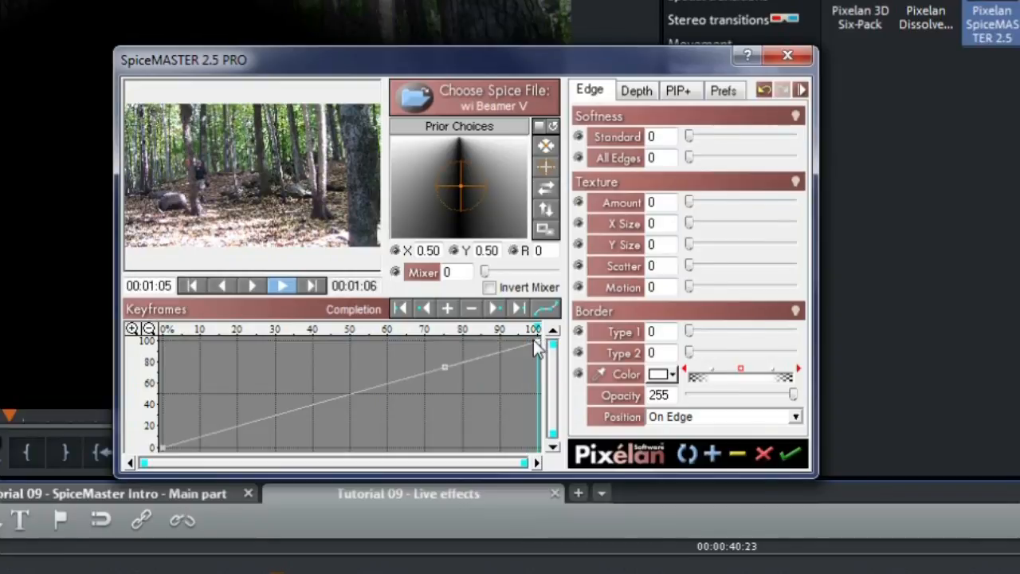
pyautogui.click(453, 333)
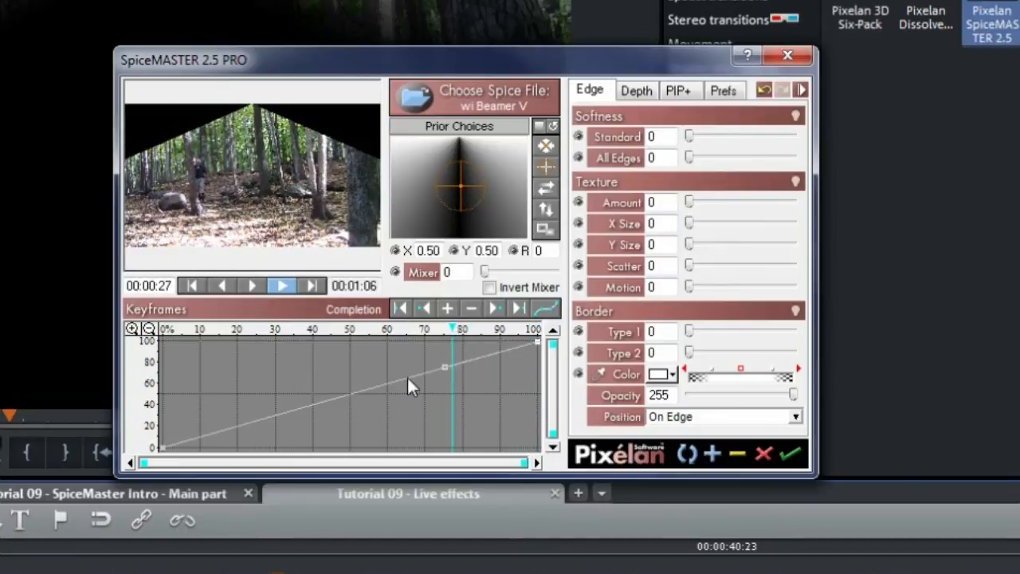
# Apply the rise-and-fall completion preset, scrub through the effect and raise its start keyframe to about 54%.
pyautogui.click(546, 308)
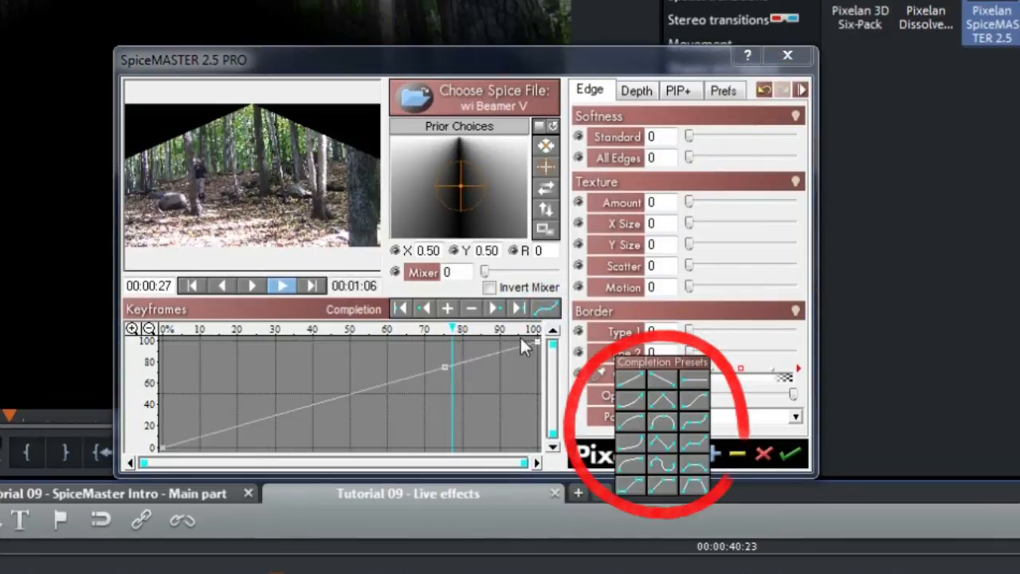
pyautogui.click(661, 422)
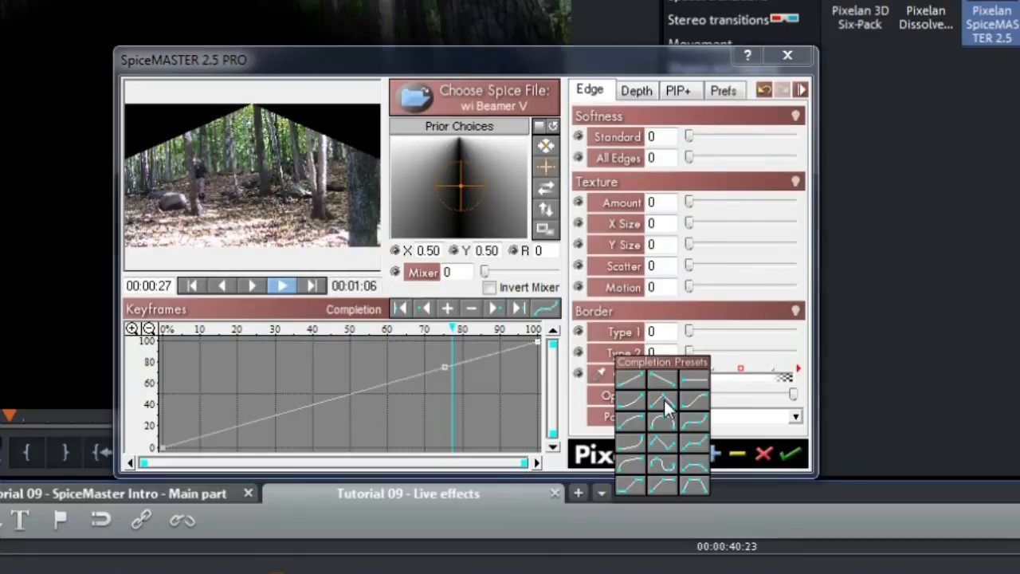
pyautogui.click(663, 399)
pyautogui.moveTo(167, 333); pyautogui.dragTo(540, 335)
pyautogui.moveTo(163, 448); pyautogui.dragTo(169, 390)
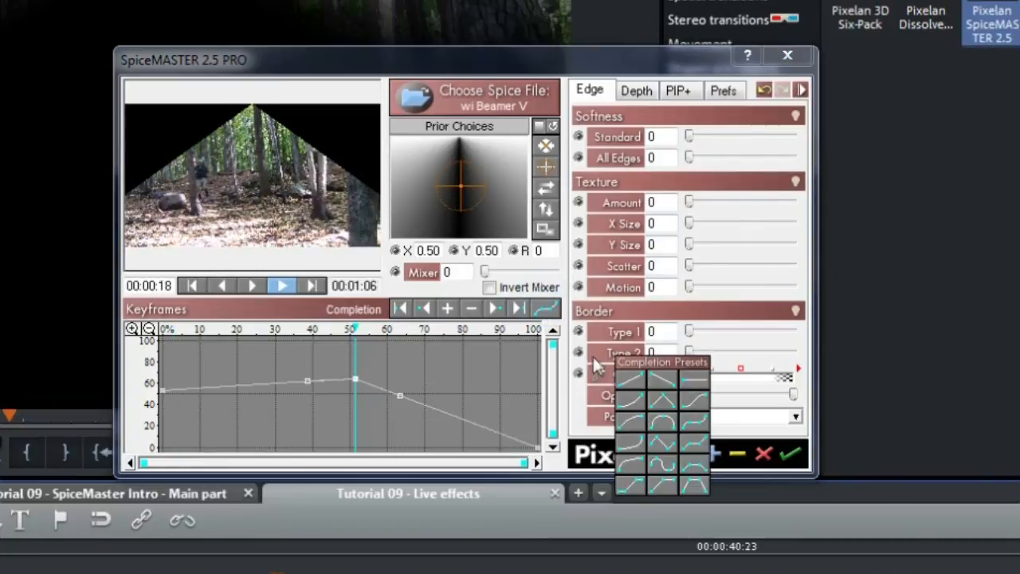
# Apply the flat completion preset to the mask effect and lower its start keyframe to about 43%.
pyautogui.click(694, 380)
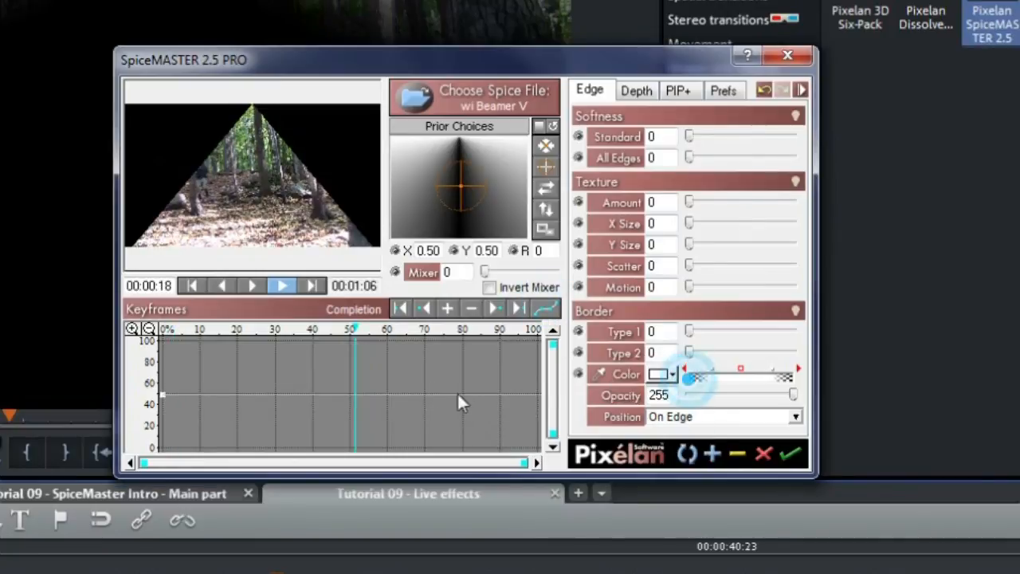
pyautogui.moveTo(163, 394)
pyautogui.mouseDown()
pyautogui.moveTo(164, 365)
pyautogui.moveTo(164, 418)
pyautogui.moveTo(164, 400)
pyautogui.mouseUp()
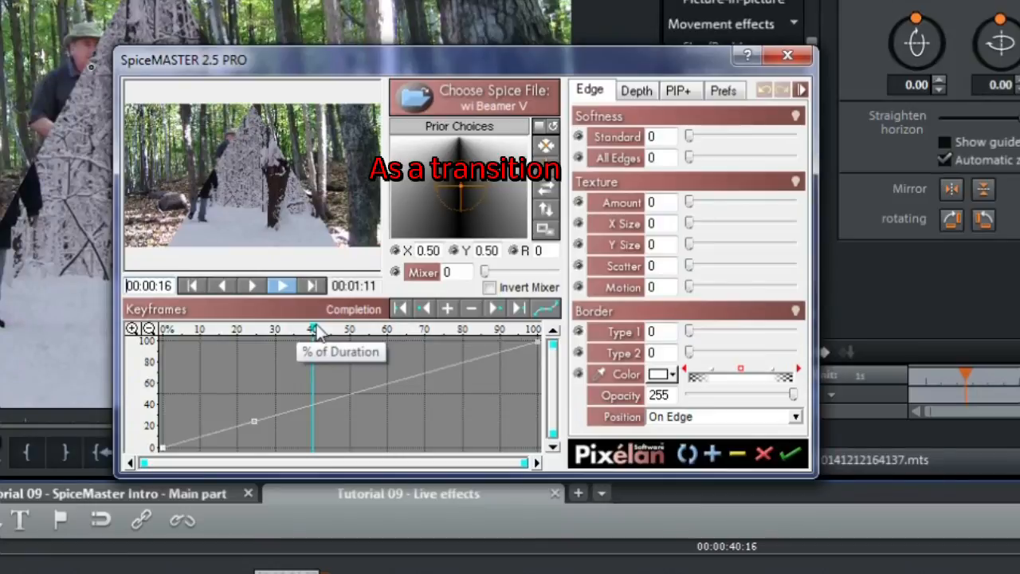
# Scrub the completion of the wi Beamer V transition between the forest and winter clips to preview the wipe.
pyautogui.click(309, 328)
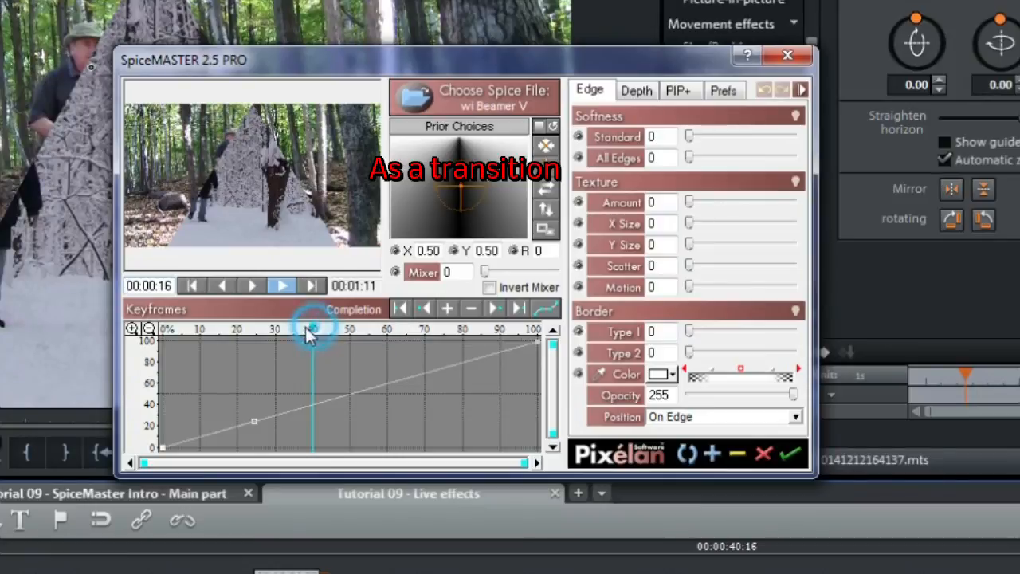
pyautogui.click(229, 329)
pyautogui.moveTo(240, 330); pyautogui.dragTo(356, 333)
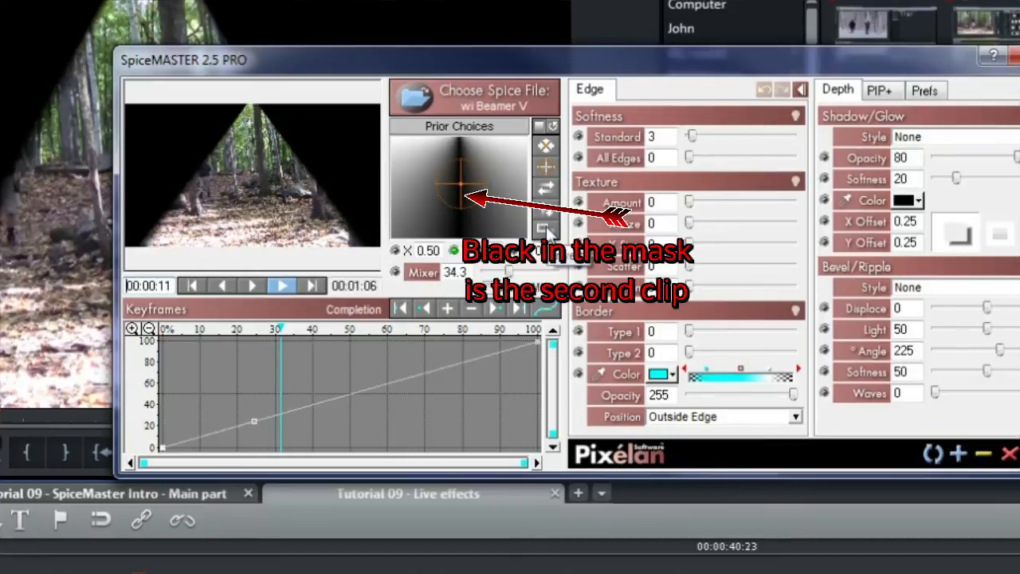
# Try inverting the black and white areas of the wi Beamer V mask, then invert it back and apply the current settings.
pyautogui.click(545, 230)
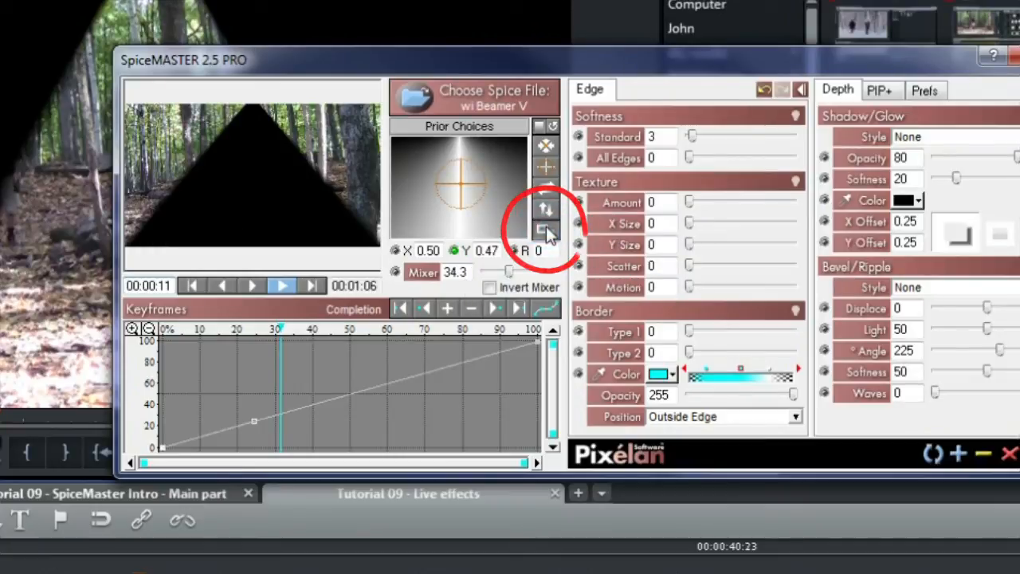
pyautogui.moveTo(279, 328)
pyautogui.mouseDown()
pyautogui.moveTo(340, 329)
pyautogui.moveTo(270, 329)
pyautogui.mouseUp()
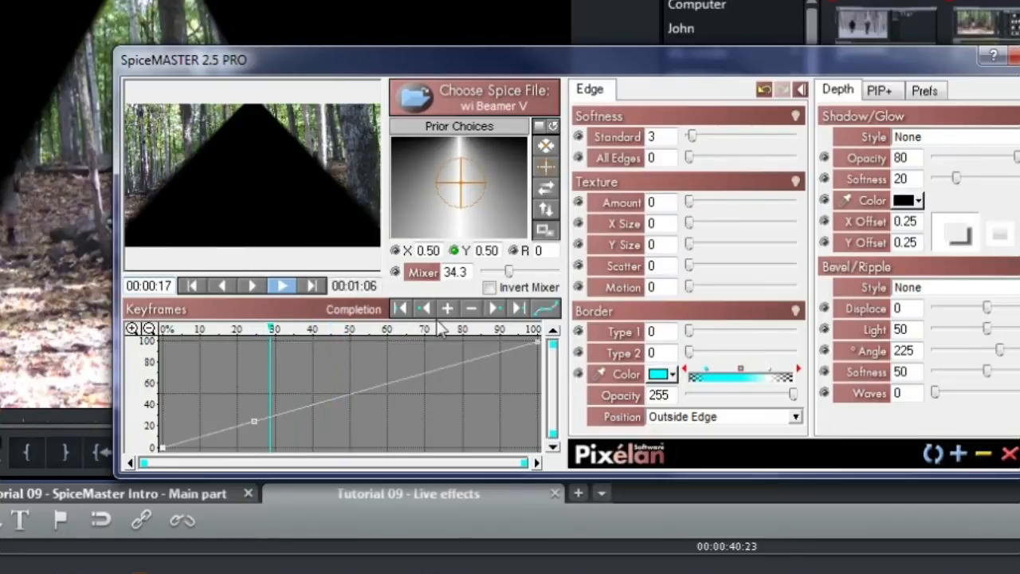
pyautogui.click(545, 230)
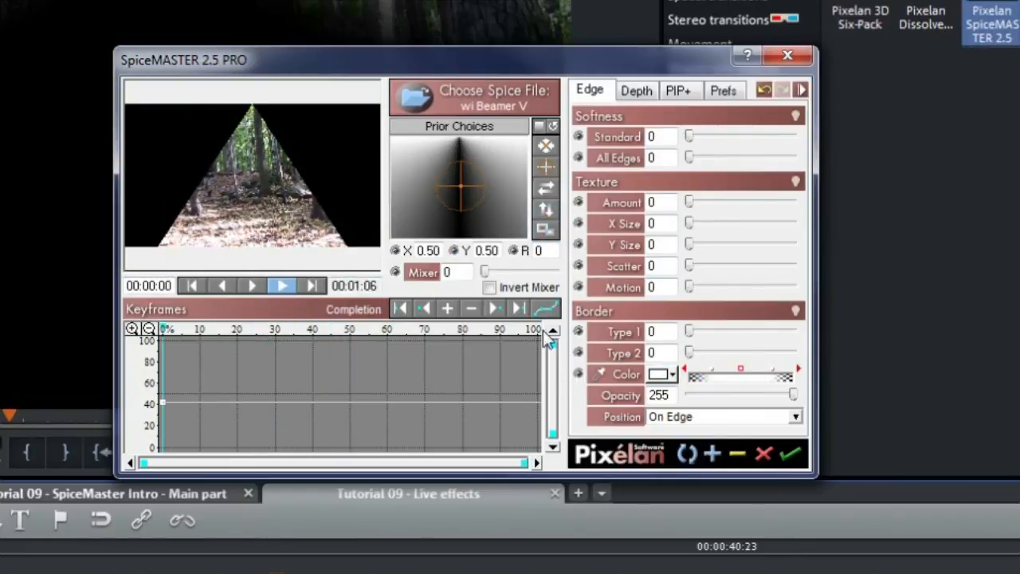
pyautogui.click(791, 456)
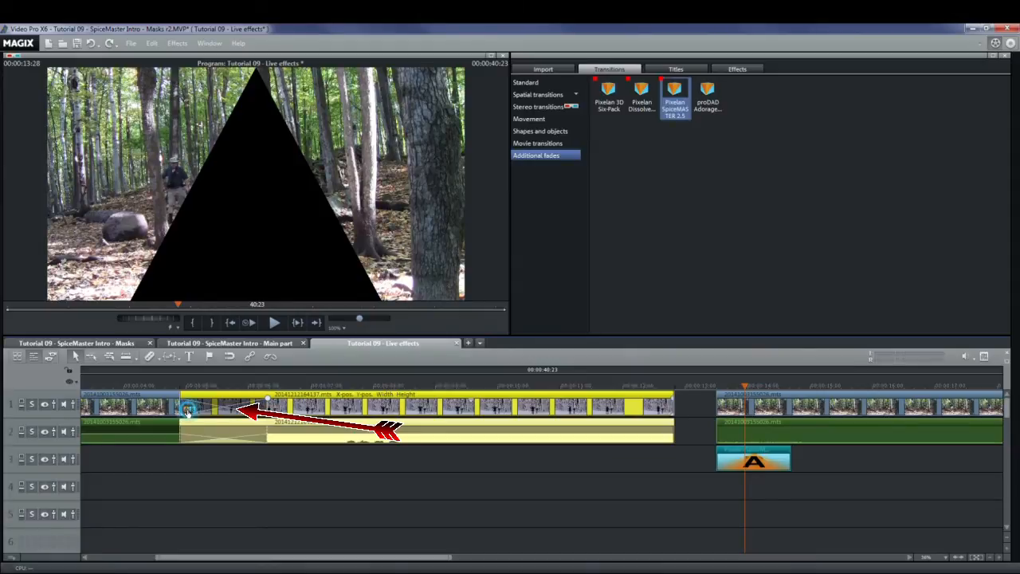
# Reopen the SpiceMASTER settings of the track 1 transition between the forest and winter clips and scrub back and forth through its completion.
pyautogui.rightClick(188, 410)
pyautogui.click(215, 409)
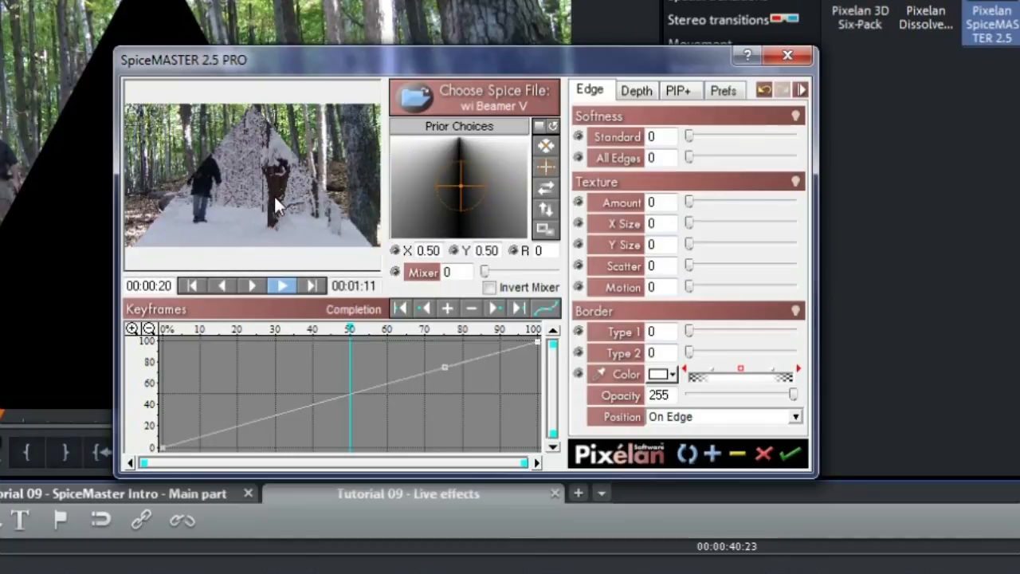
pyautogui.moveTo(348, 329); pyautogui.dragTo(453, 333)
pyautogui.moveTo(520, 338); pyautogui.dragTo(340, 332)
pyautogui.click(788, 452)
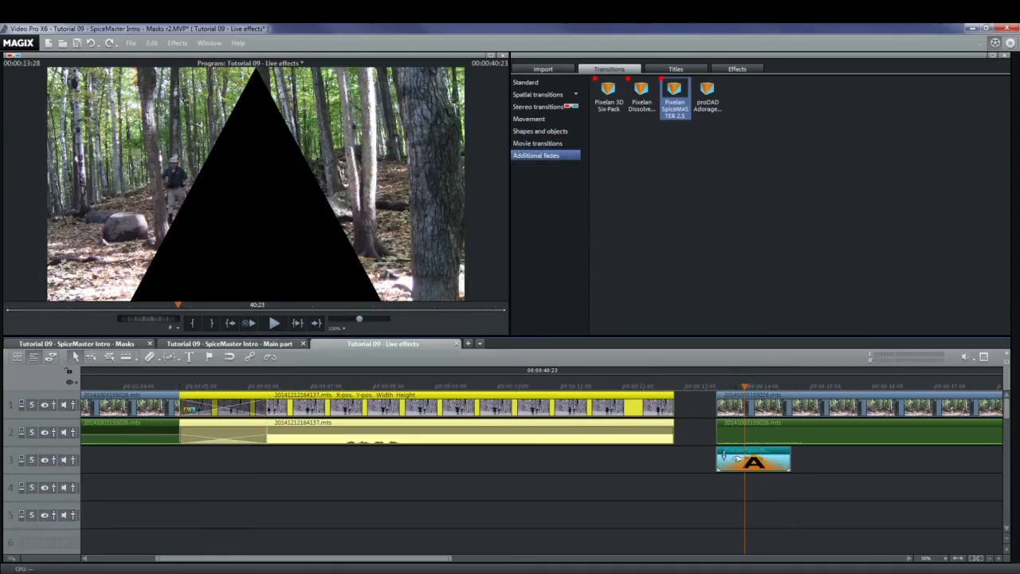
# Open the spice library for the SpiceMASTER effect on track 3 and view its Wipe and Spices folders.
pyautogui.click(736, 458)
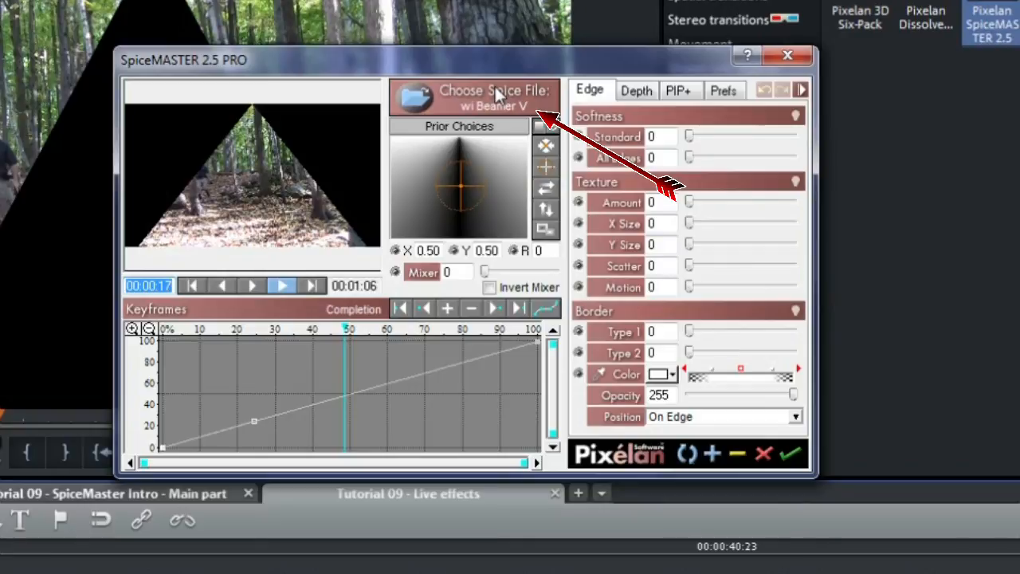
pyautogui.click(494, 90)
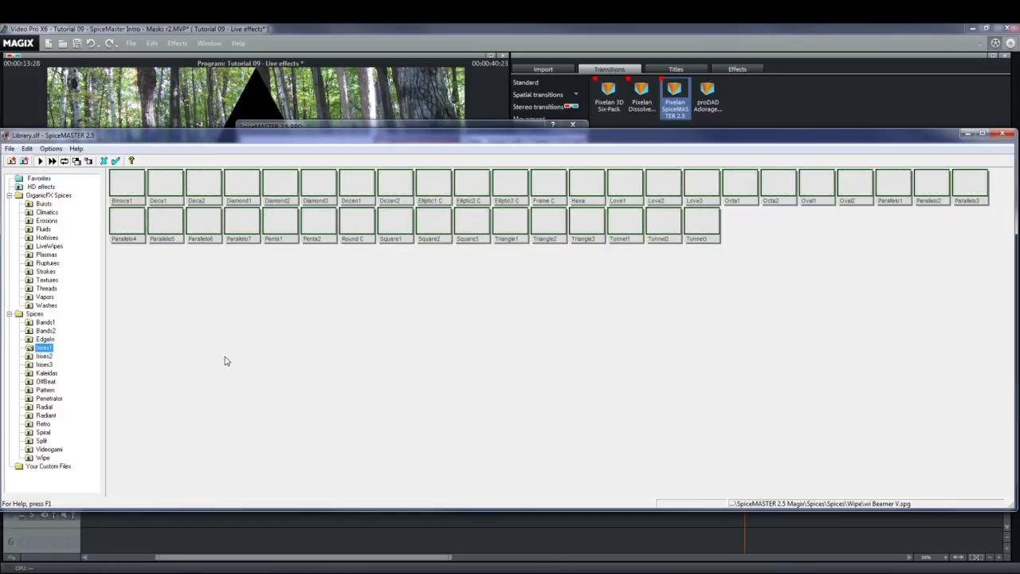
pyautogui.click(42, 458)
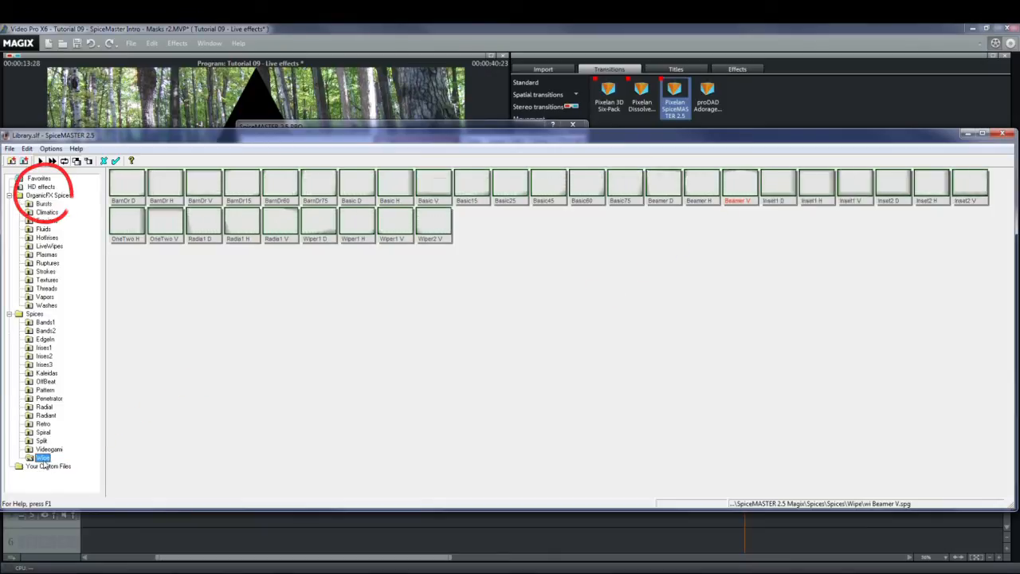
pyautogui.click(35, 314)
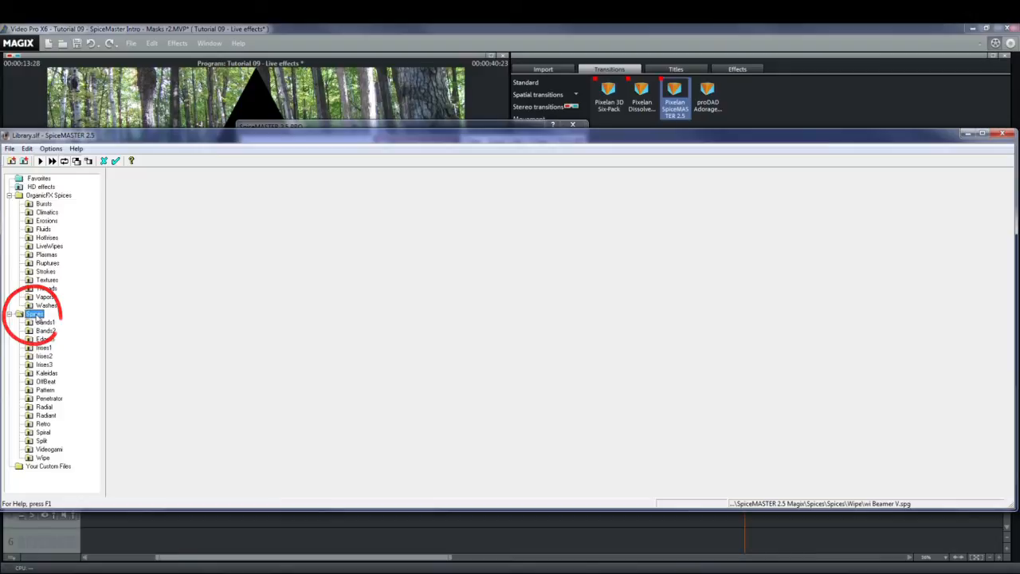
# Browse the OrganicFX Spices categories in the library, from Bursts and Climatics through Fluids to Strokes.
pyautogui.click(43, 205)
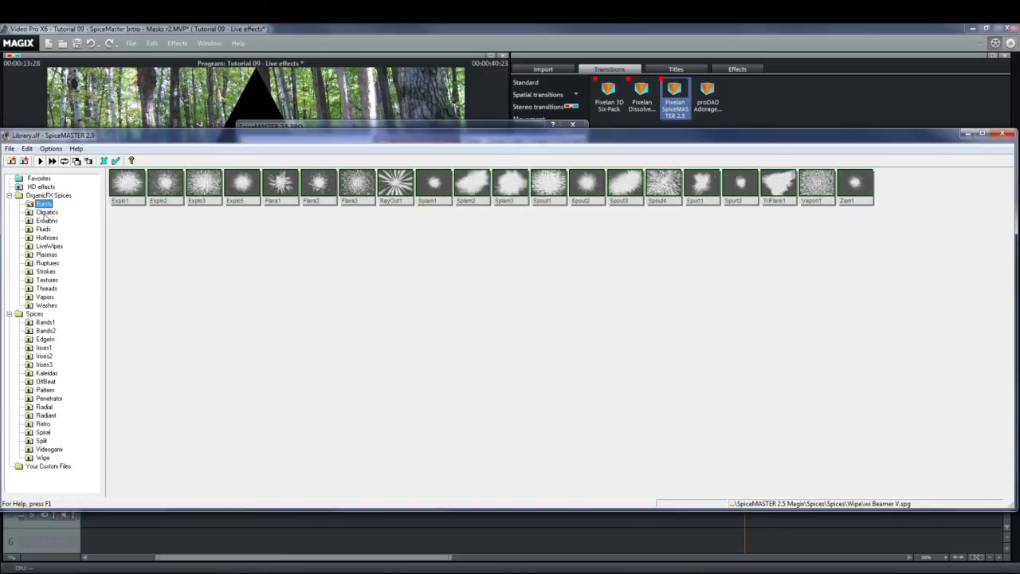
pyautogui.click(45, 213)
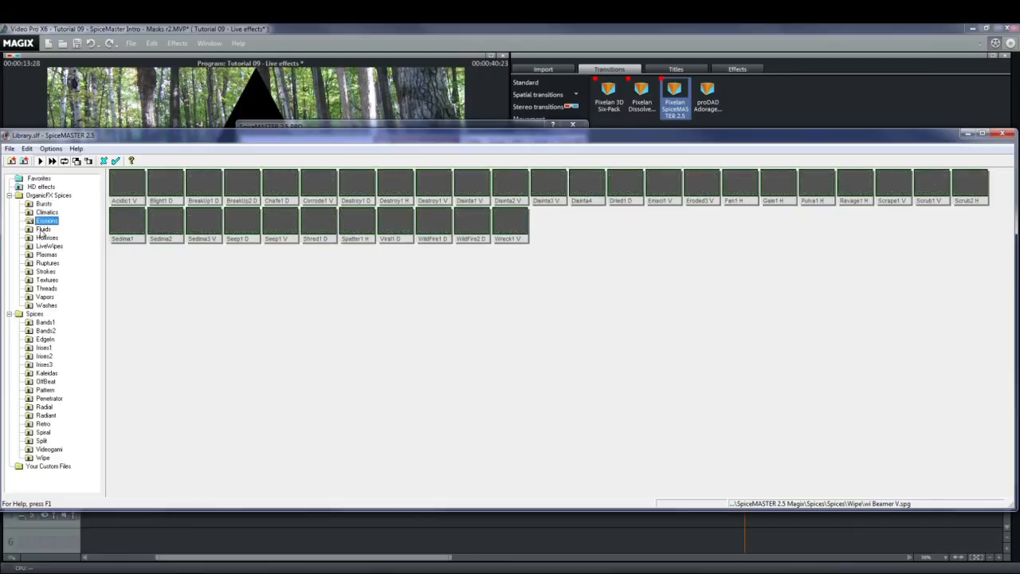
pyautogui.click(42, 229)
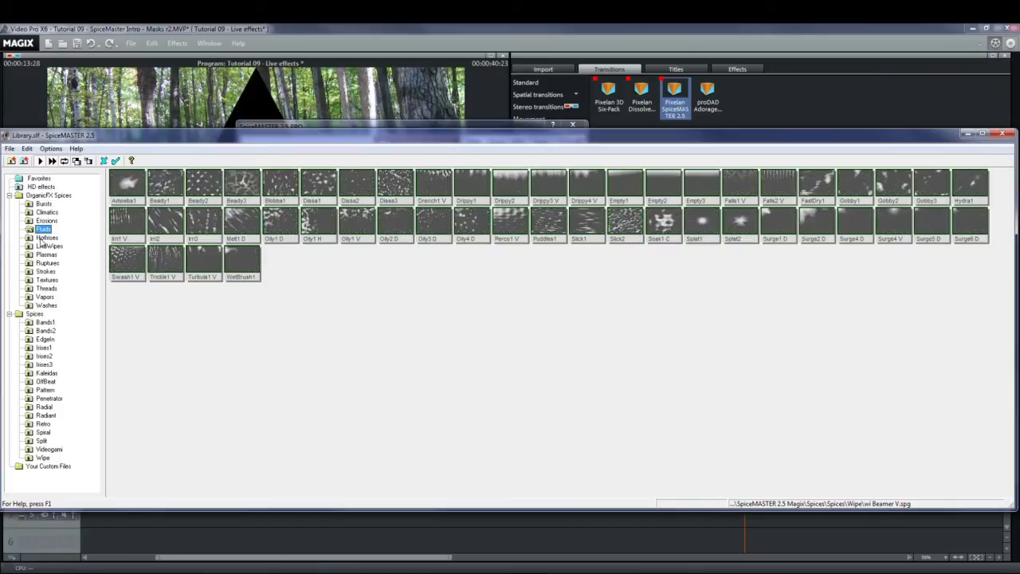
pyautogui.click(39, 240)
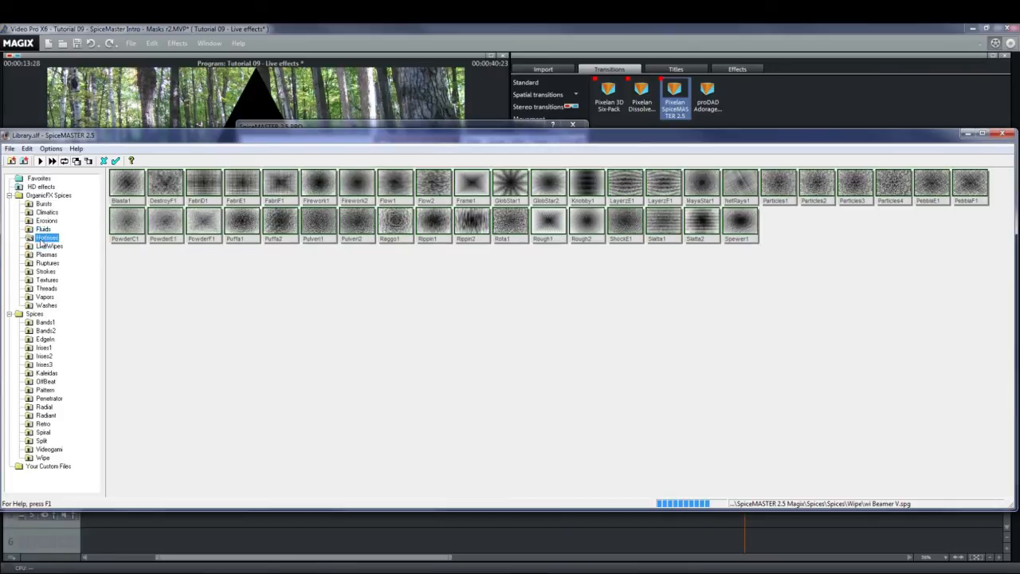
pyautogui.click(45, 271)
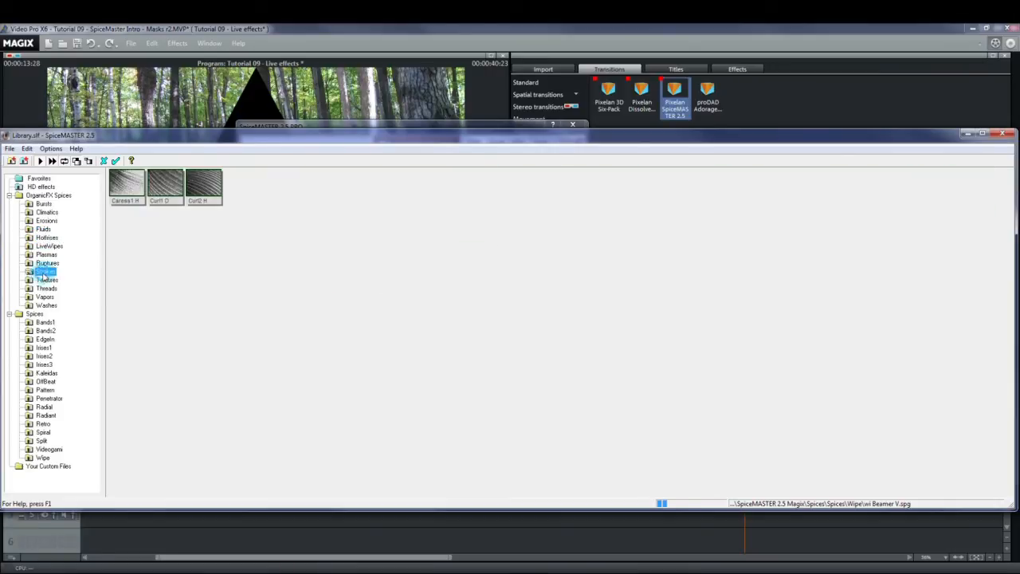
# Browse the Spices categories Bands1, Irises1, Irises3, Retro, Radiant and Spiral, and the HD effects folder.
pyautogui.click(40, 322)
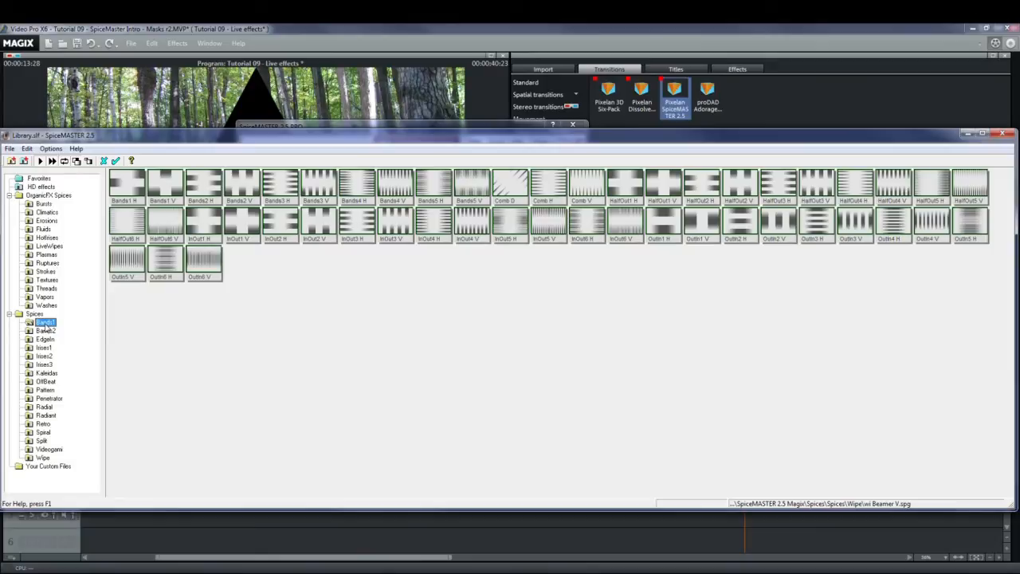
pyautogui.click(42, 348)
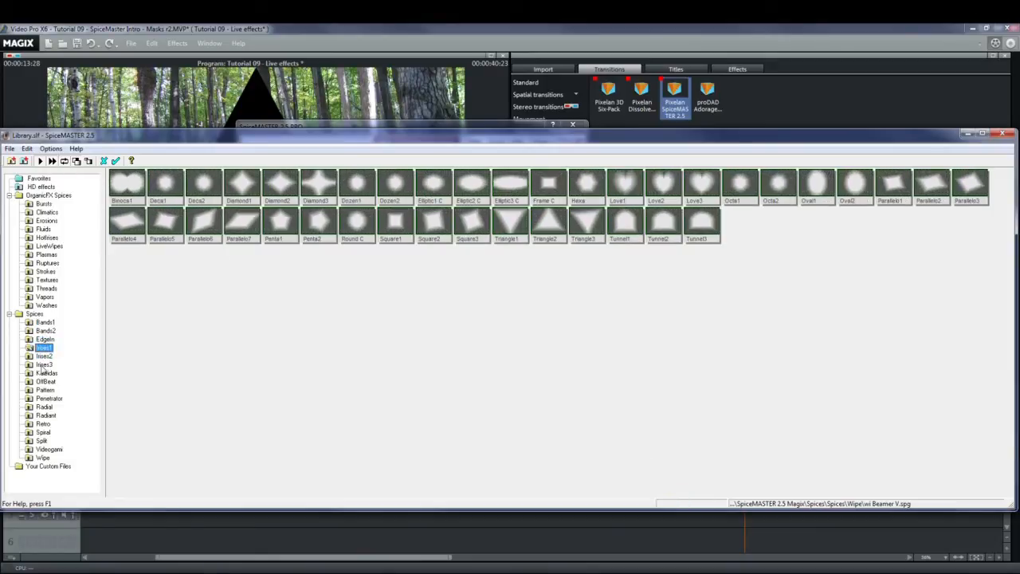
pyautogui.click(43, 364)
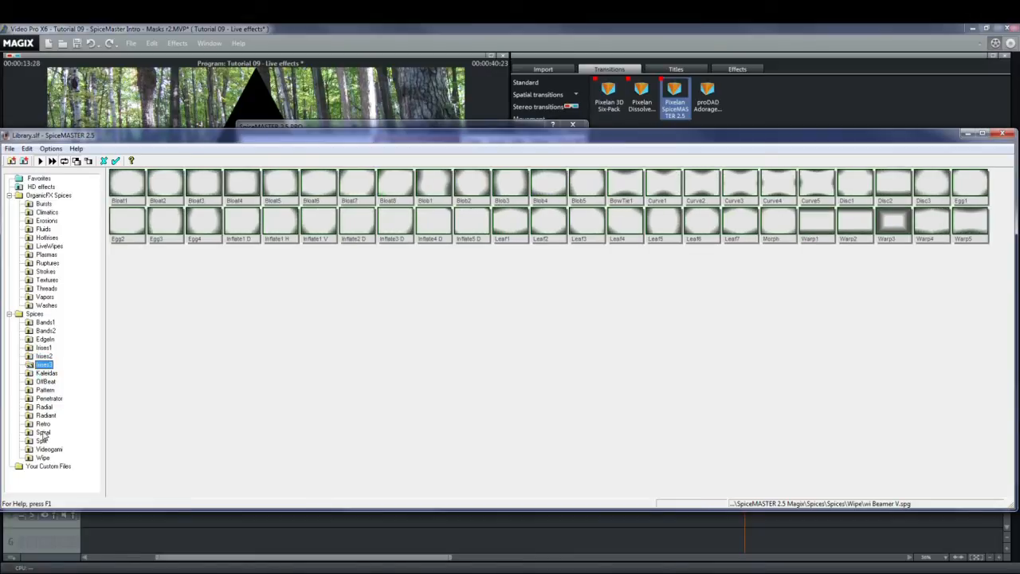
pyautogui.click(43, 423)
pyautogui.click(46, 415)
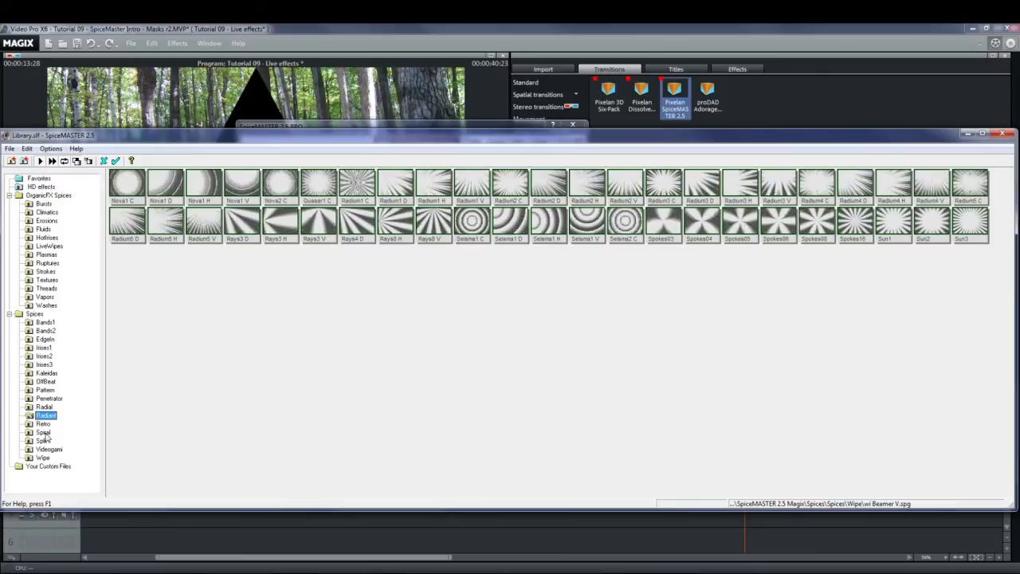
pyautogui.click(45, 434)
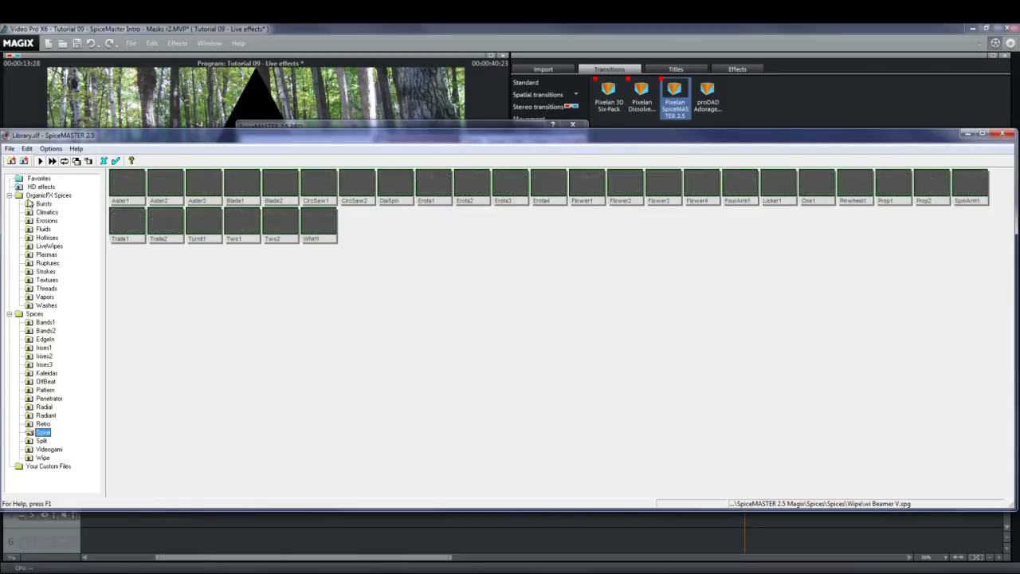
pyautogui.click(38, 188)
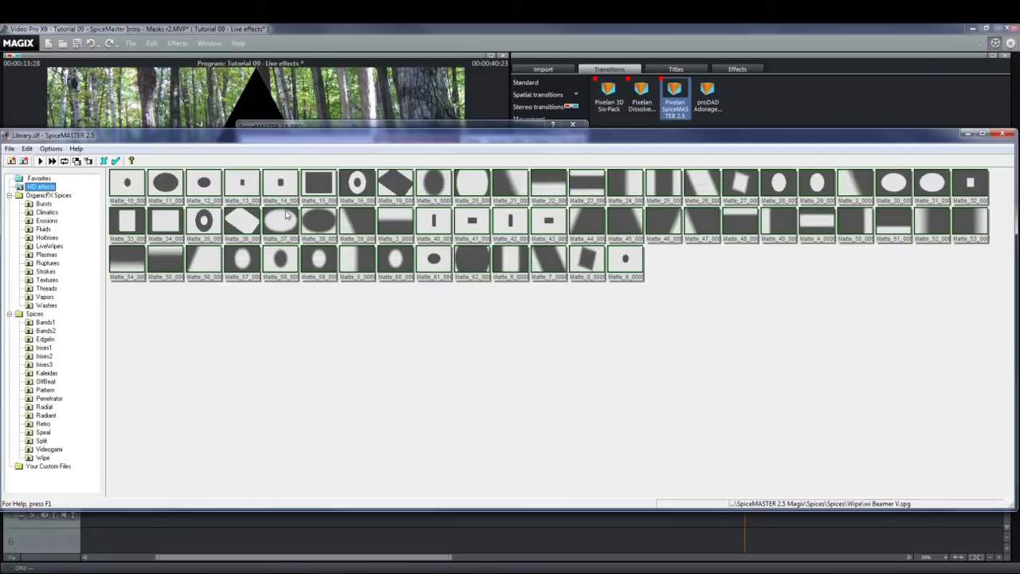
# Load the Explo1 spice from the Bursts category into the track 3 effect, apply it and scrub through the result.
pyautogui.click(44, 204)
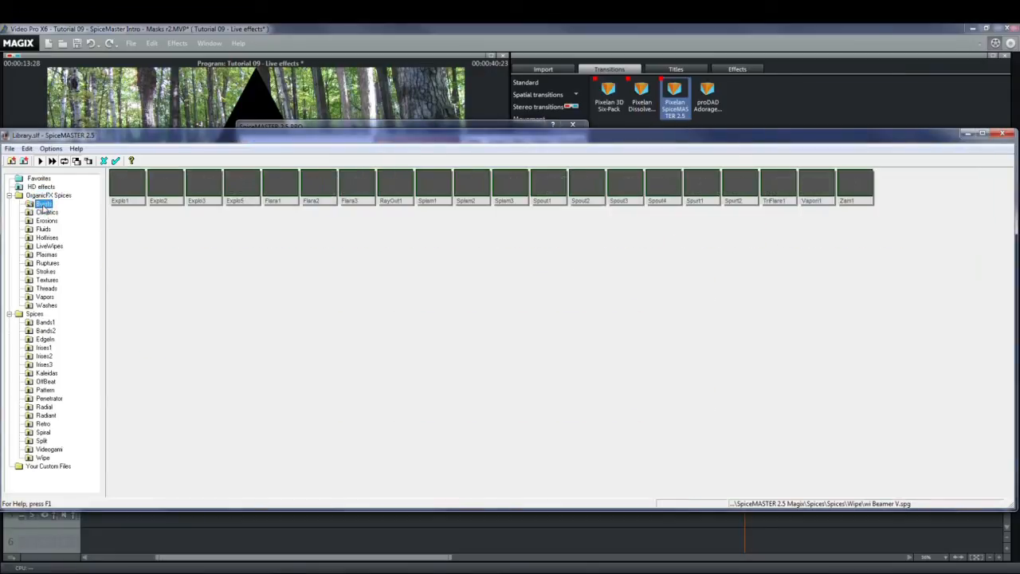
pyautogui.doubleClick(126, 185)
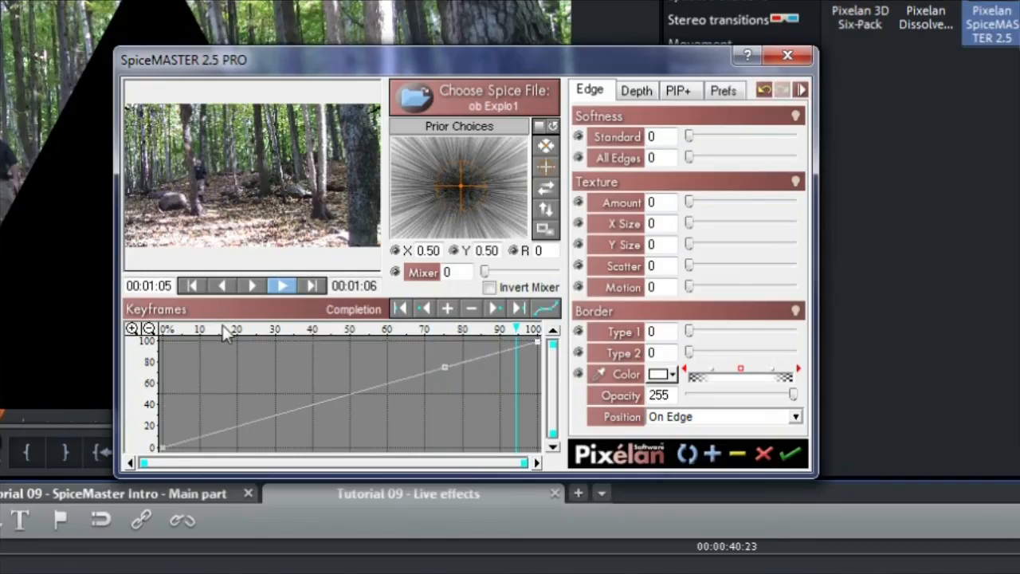
pyautogui.moveTo(307, 335); pyautogui.dragTo(496, 346)
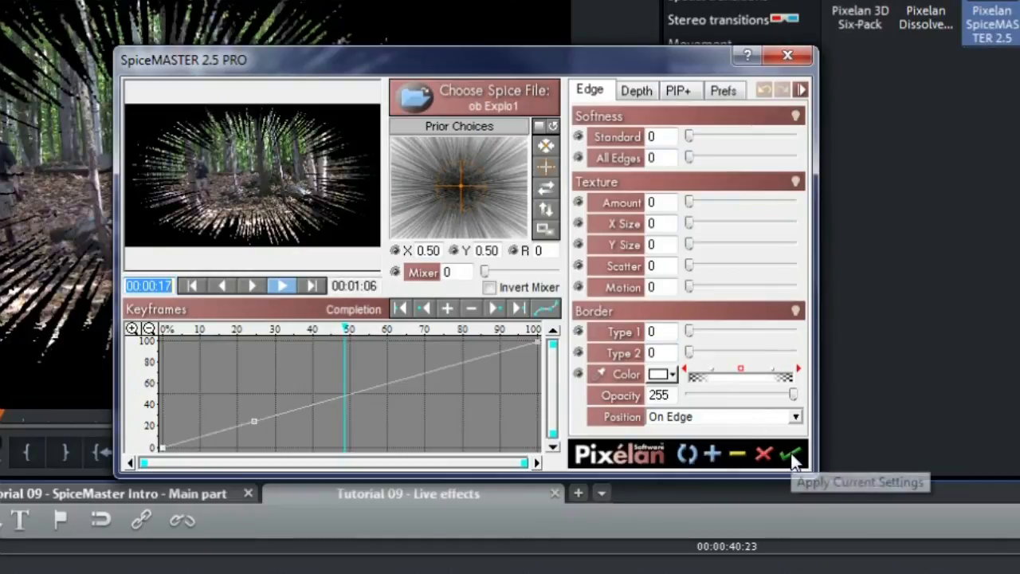
pyautogui.click(792, 458)
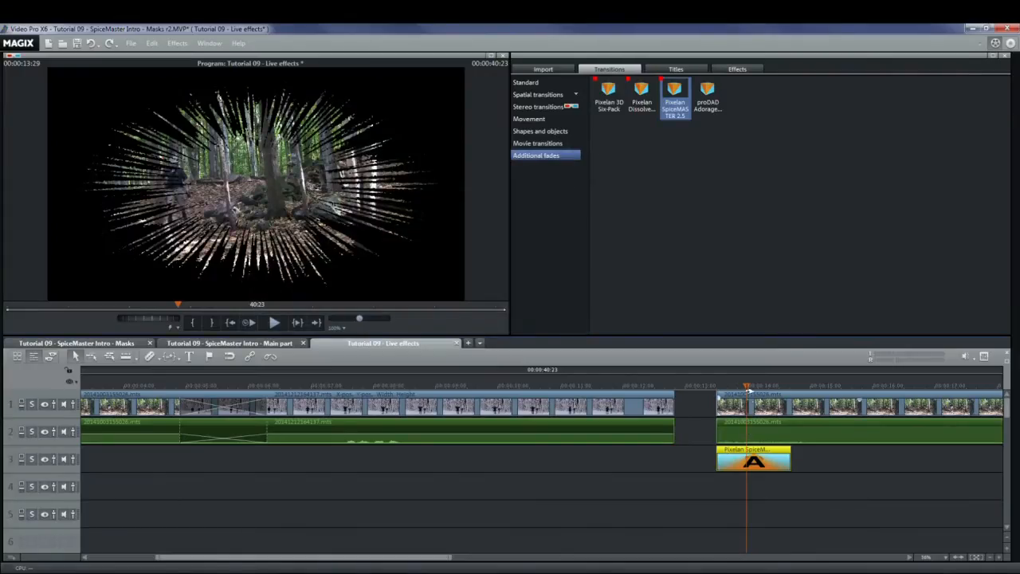
pyautogui.moveTo(745, 382)
pyautogui.mouseDown()
pyautogui.moveTo(734, 385)
pyautogui.moveTo(757, 385)
pyautogui.mouseUp()
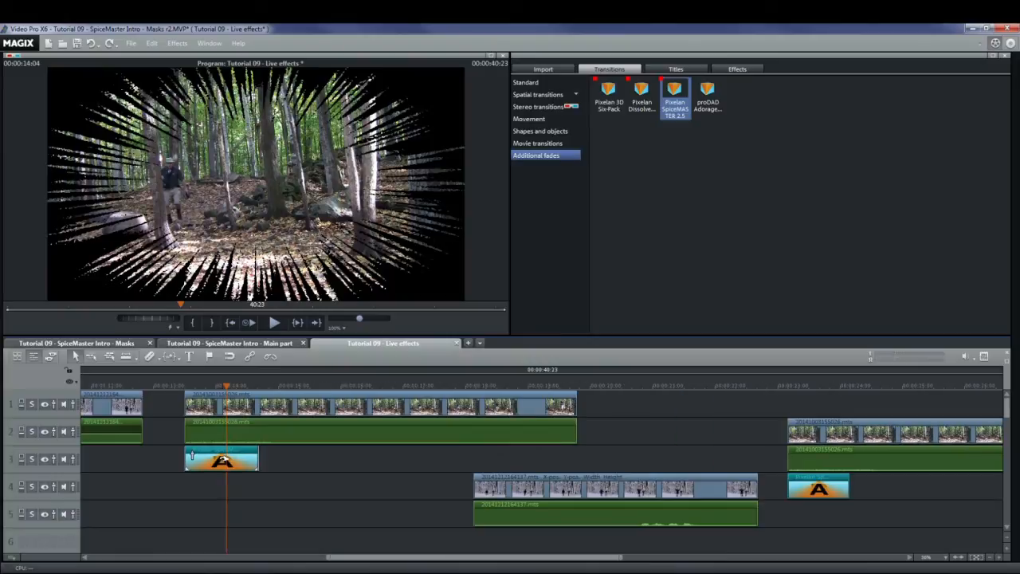
# Copy the Explo1 effect along track 3 to the start of the winter clip on track 4 and scrub through it.
pyautogui.moveTo(191, 454); pyautogui.dragTo(481, 454)
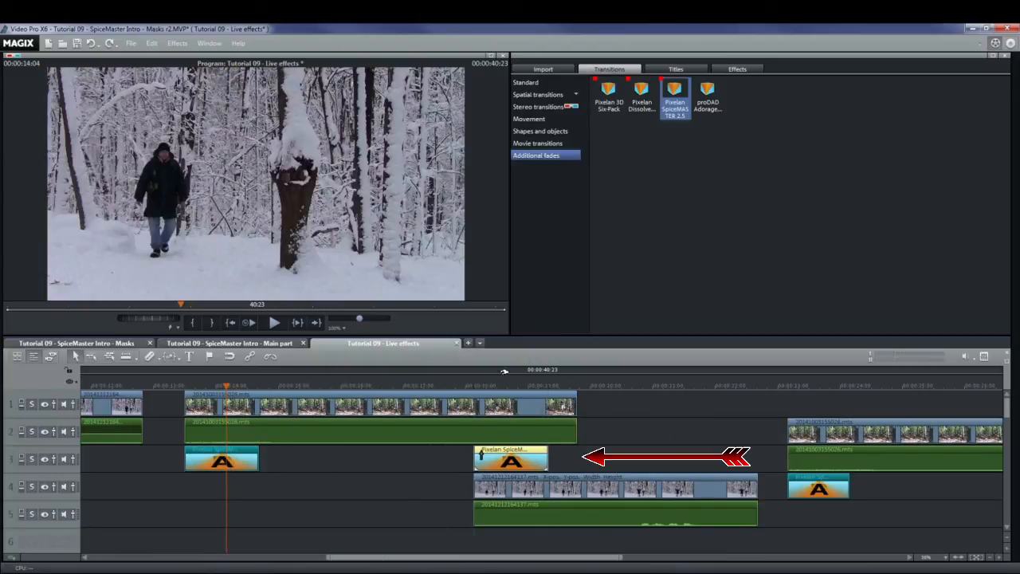
pyautogui.click(492, 384)
pyautogui.moveTo(499, 387)
pyautogui.mouseDown()
pyautogui.moveTo(517, 388)
pyautogui.moveTo(486, 387)
pyautogui.mouseUp()
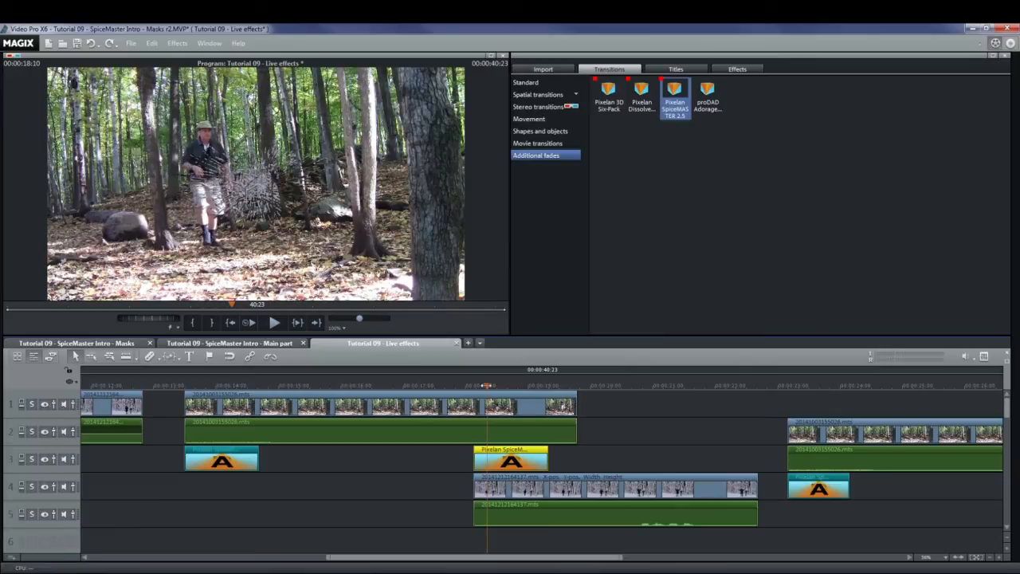
# Scrub through the rest of the transition into the winter clip and open the settings of the earlier SpiceMASTER effect on track 3.
pyautogui.moveTo(484, 384); pyautogui.dragTo(522, 387)
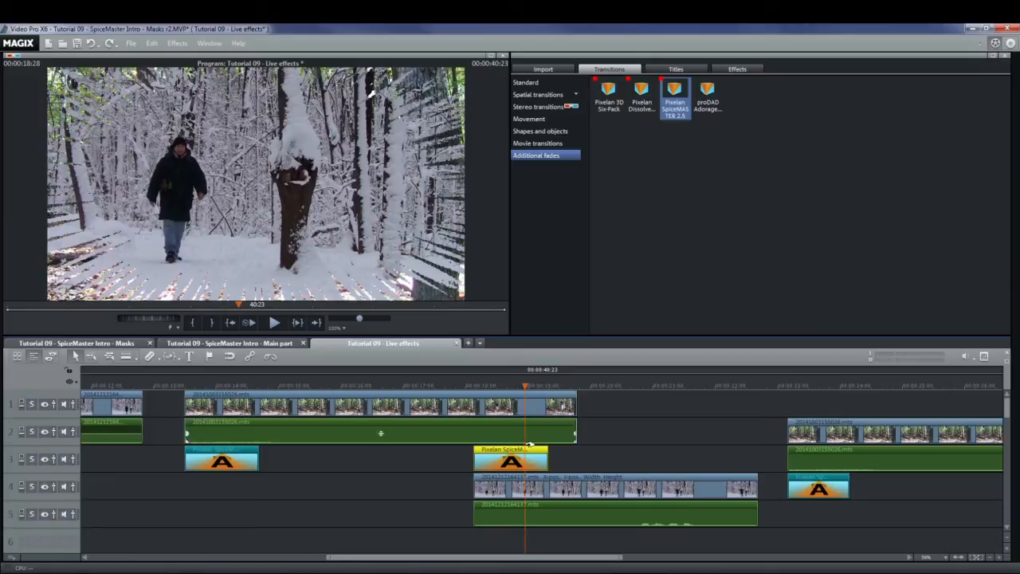
pyautogui.moveTo(528, 386); pyautogui.dragTo(564, 386)
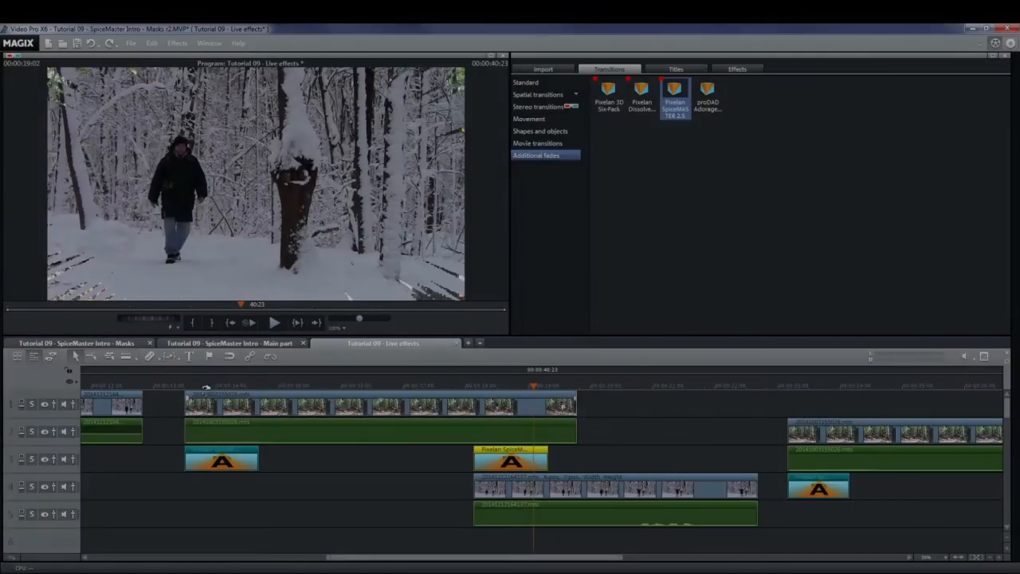
pyautogui.click(205, 386)
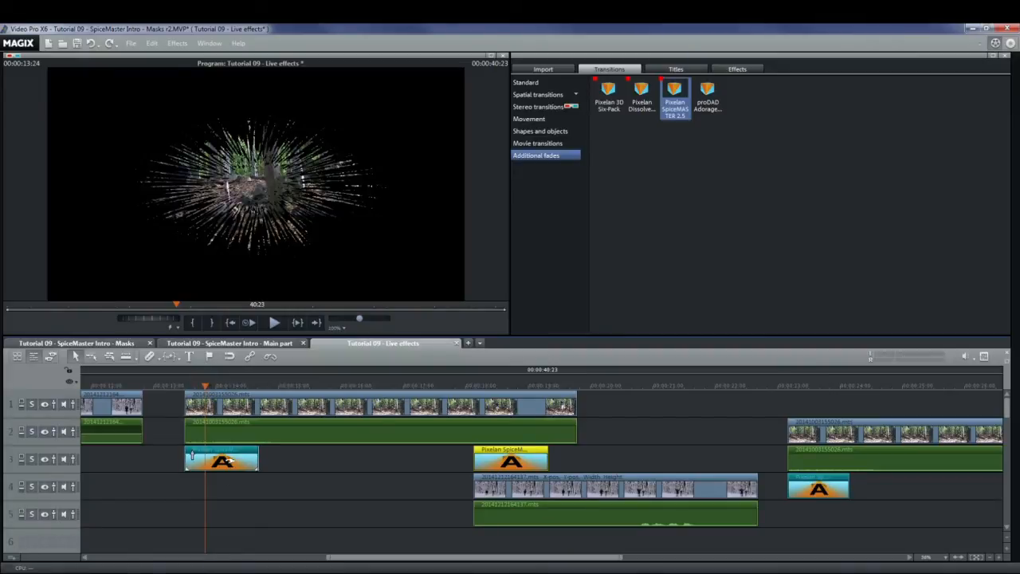
pyautogui.click(221, 462)
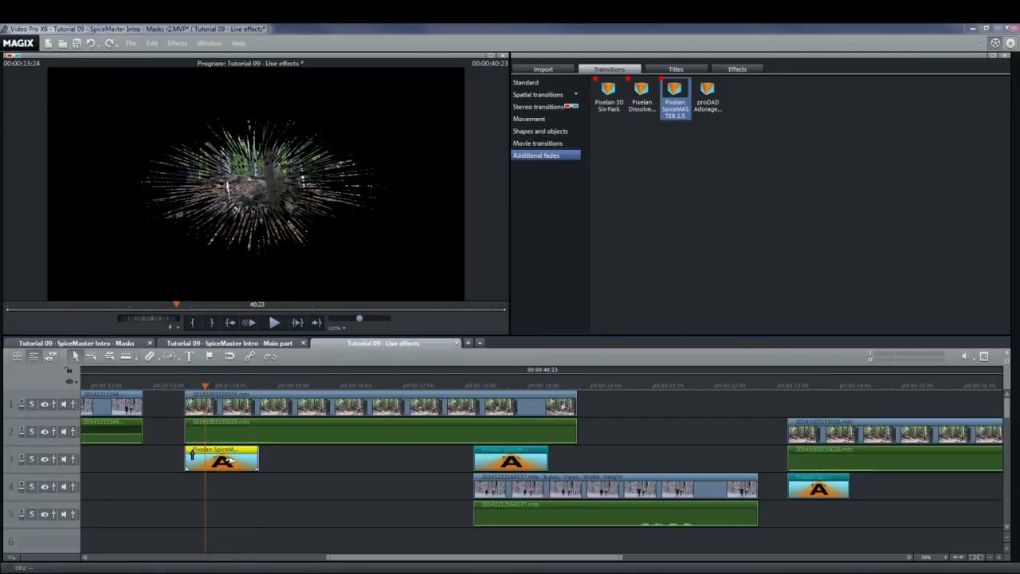
pyautogui.doubleClick(192, 453)
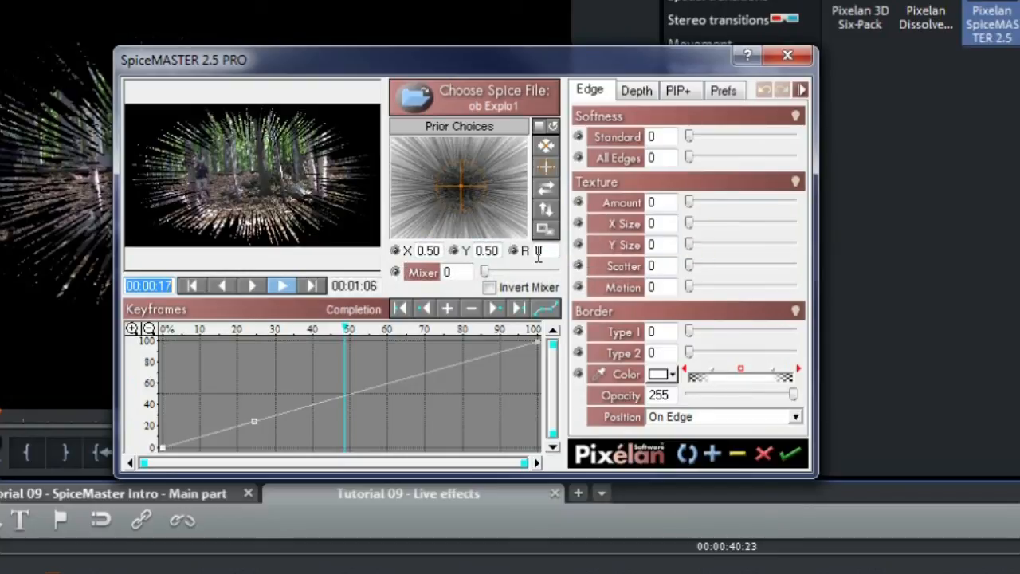
# Try shifting and rotating the Explo1 spice's centre, view its X offset keyframes, and reset the centre to X 0.50, Y 0.50 and rotation 0.
pyautogui.click(455, 189)
pyautogui.moveTo(451, 188); pyautogui.dragTo(482, 198)
pyautogui.click(394, 251)
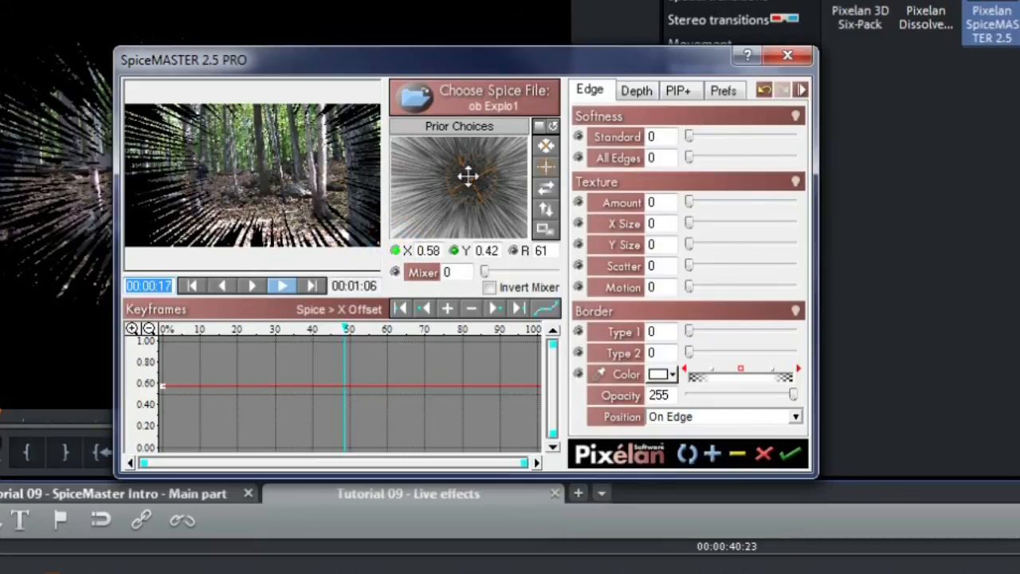
pyautogui.moveTo(467, 176); pyautogui.dragTo(480, 174)
pyautogui.click(545, 148)
pyautogui.click(546, 165)
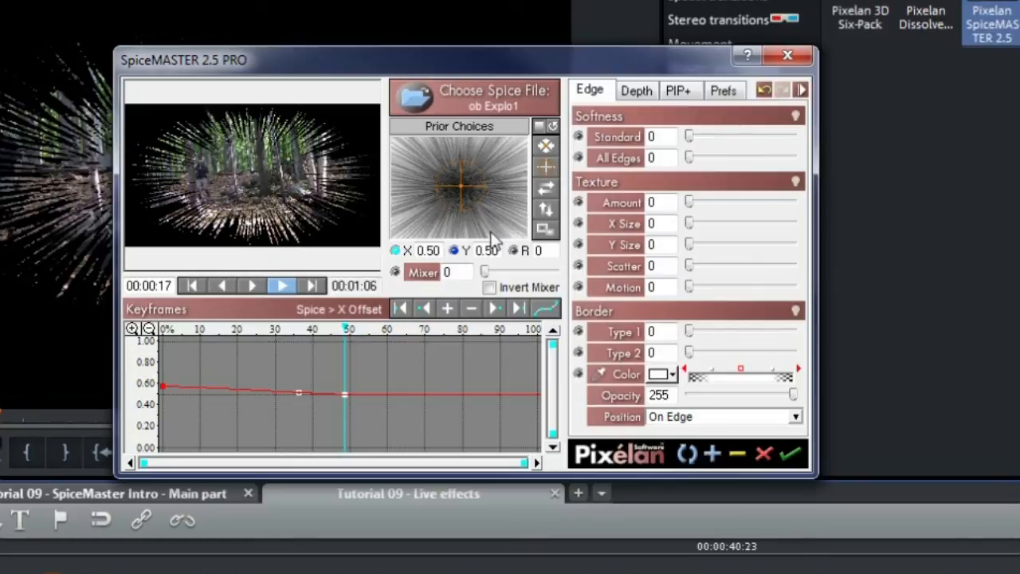
# Move the spice's centre to about X 0.30, Y 0.47, preview it at an earlier point, and raise the Mixer value.
pyautogui.moveTo(455, 208); pyautogui.dragTo(434, 184)
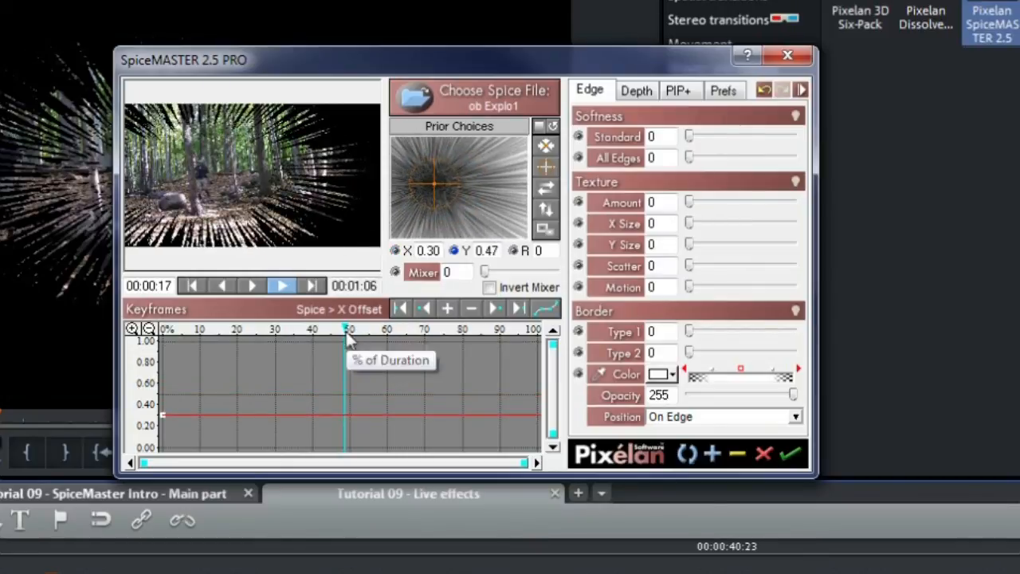
pyautogui.moveTo(345, 330)
pyautogui.mouseDown()
pyautogui.moveTo(384, 325)
pyautogui.moveTo(247, 319)
pyautogui.mouseUp()
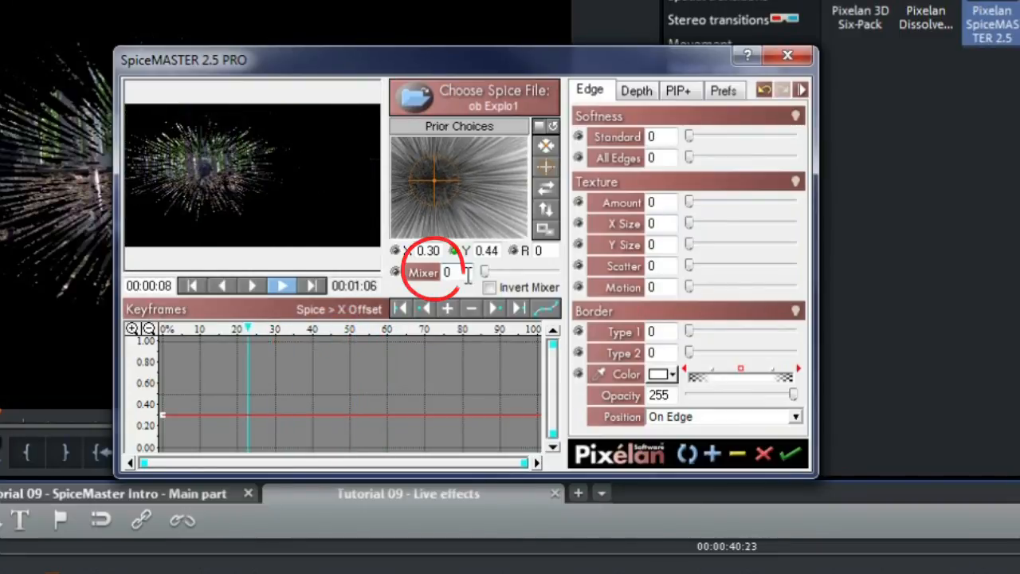
pyautogui.moveTo(488, 273)
pyautogui.mouseDown()
pyautogui.moveTo(516, 272)
pyautogui.moveTo(500, 272)
pyautogui.mouseUp()
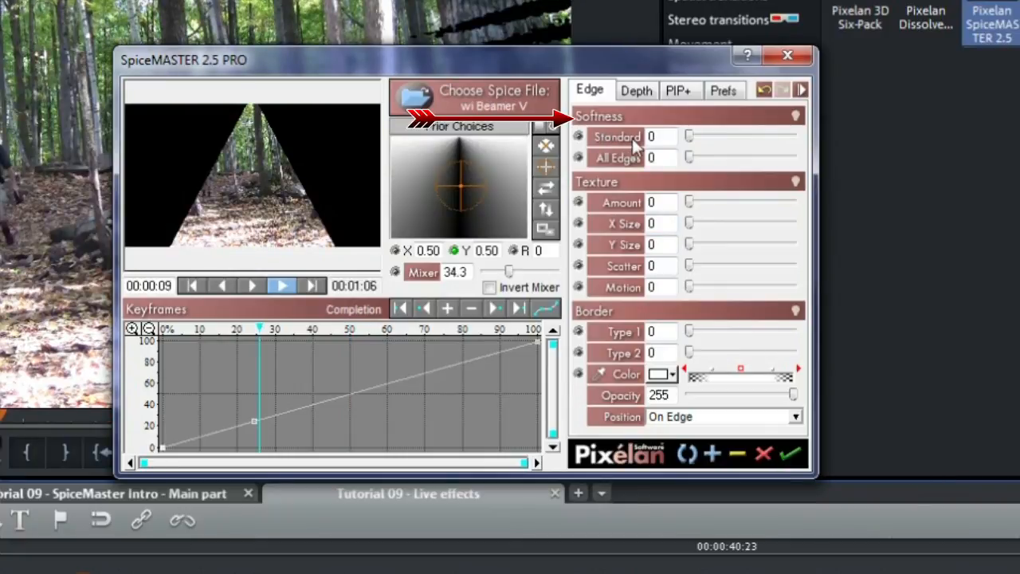
# Try standard edge softness and texture amount on the Beamer V spice, returning both values to 0.
pyautogui.moveTo(690, 138)
pyautogui.mouseDown()
pyautogui.moveTo(735, 136)
pyautogui.moveTo(690, 137)
pyautogui.moveTo(706, 137)
pyautogui.mouseUp()
pyautogui.moveTo(697, 141); pyautogui.dragTo(653, 164)
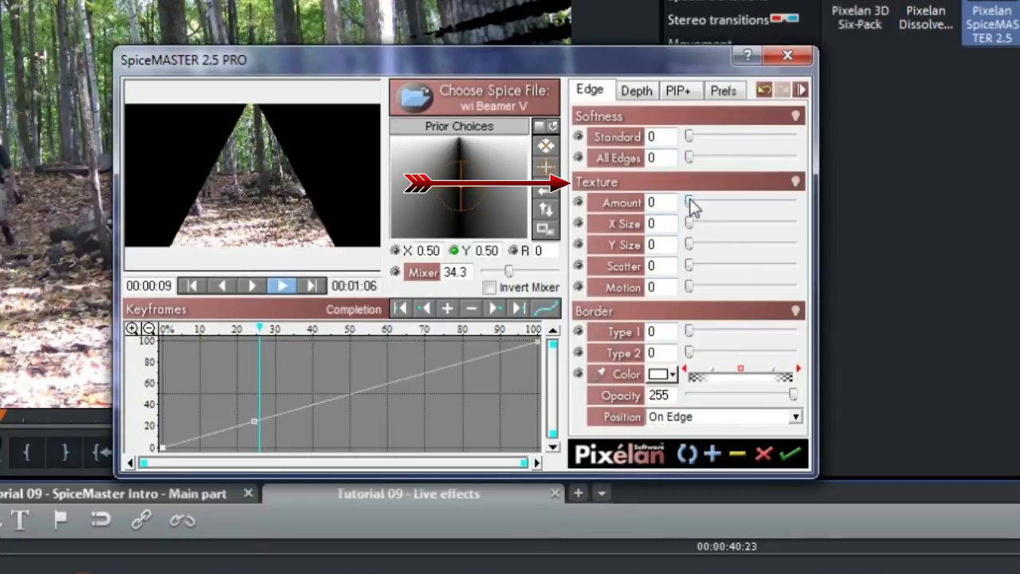
pyautogui.moveTo(688, 201); pyautogui.dragTo(688, 223)
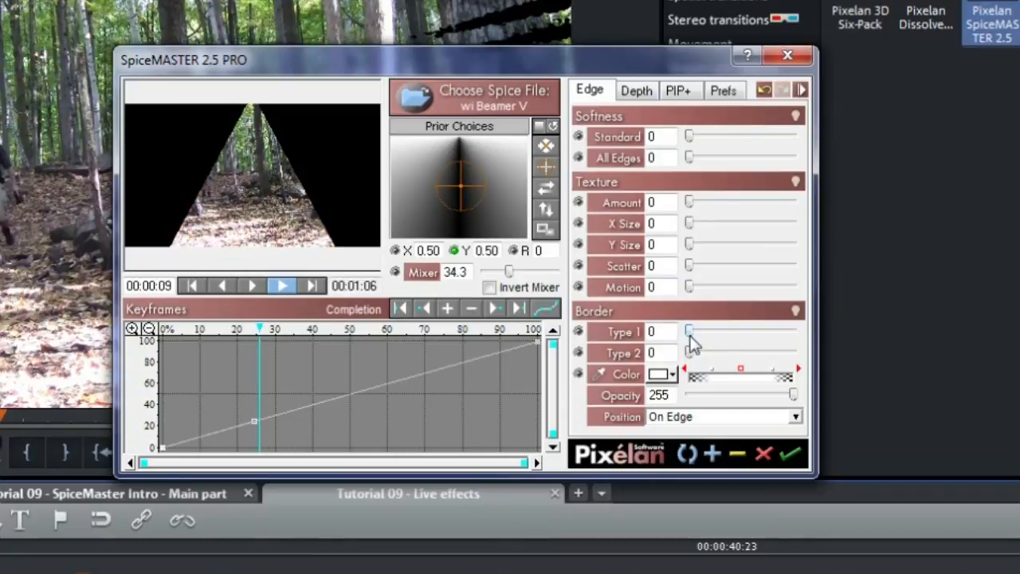
# Give the Beamer V spice a Type 1 border of about 44.8 and set the border colour to aqua.
pyautogui.moveTo(689, 336); pyautogui.dragTo(709, 363)
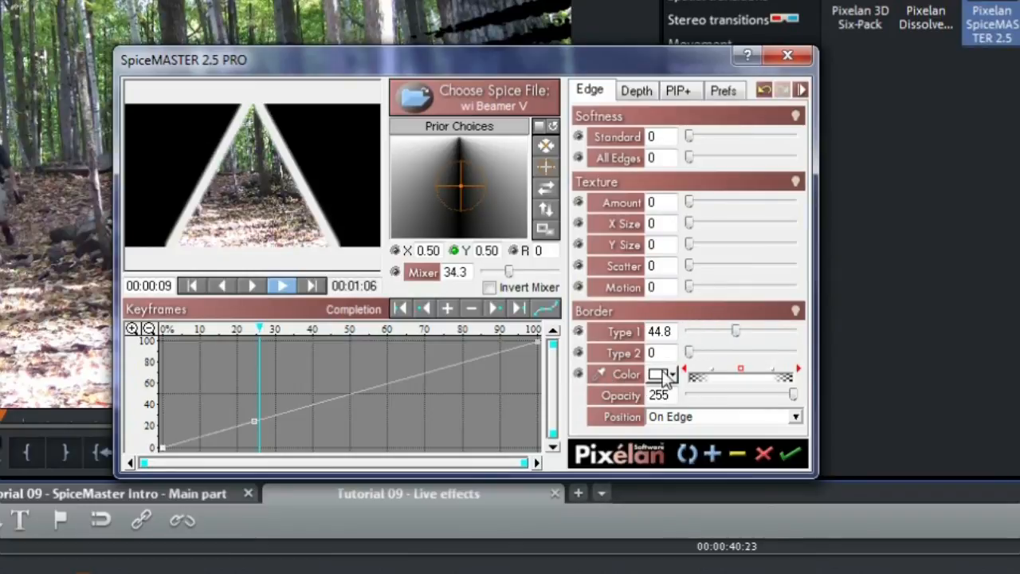
pyautogui.click(658, 375)
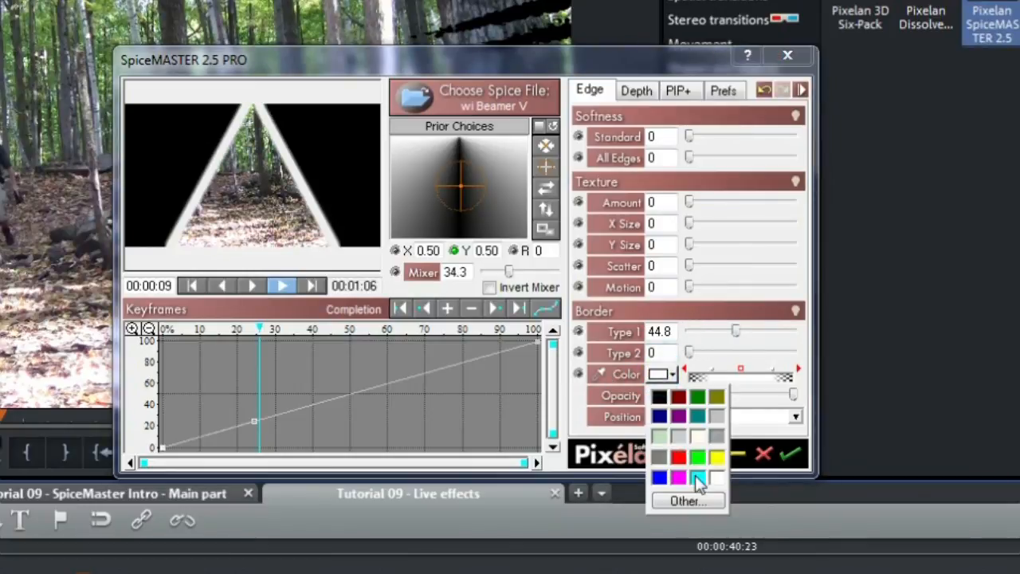
pyautogui.click(696, 477)
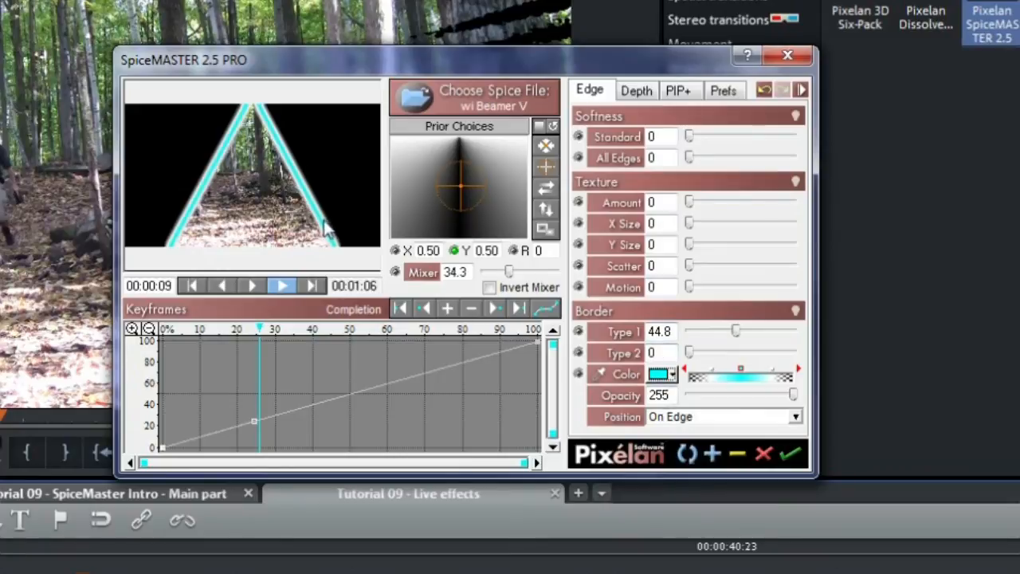
# Replace the Type 1 border with a Type 2 border of about 21.4, adjust its colour gradient, and set its position to Outside Edge.
pyautogui.moveTo(735, 337); pyautogui.dragTo(712, 353)
pyautogui.click(723, 371)
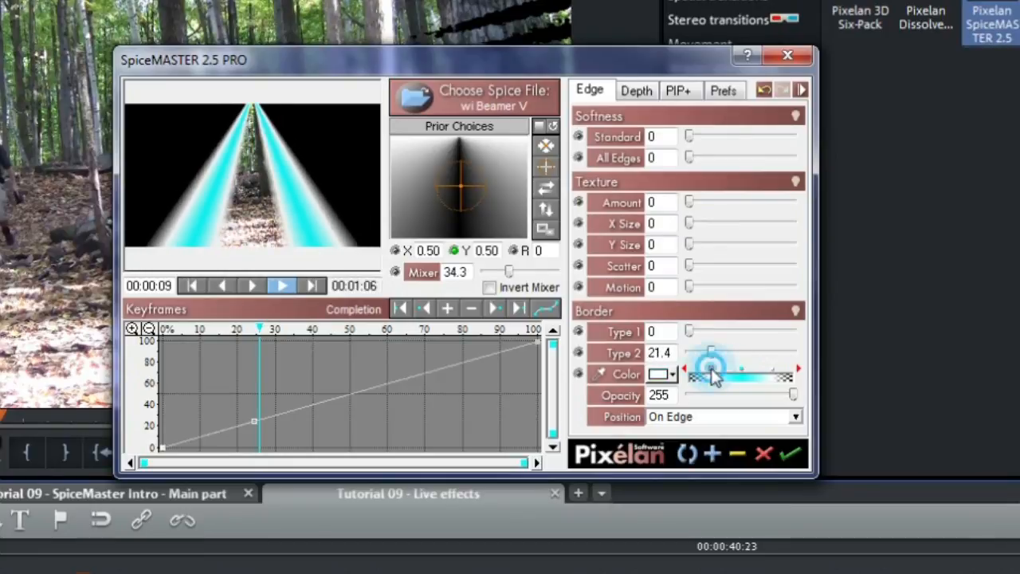
pyautogui.moveTo(727, 376)
pyautogui.mouseDown()
pyautogui.moveTo(687, 377)
pyautogui.moveTo(787, 371)
pyautogui.moveTo(697, 434)
pyautogui.mouseUp()
pyautogui.click(704, 417)
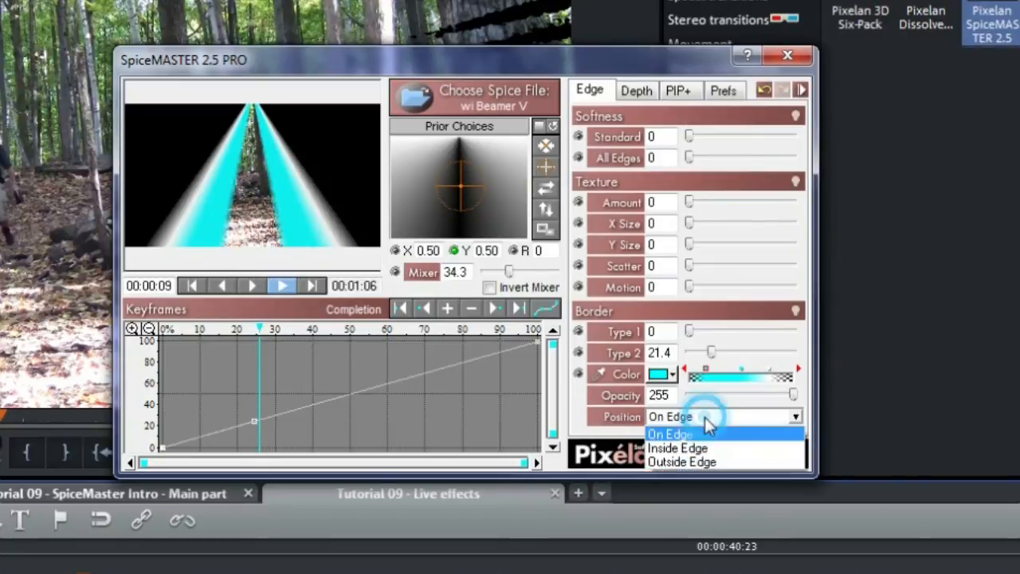
pyautogui.click(716, 459)
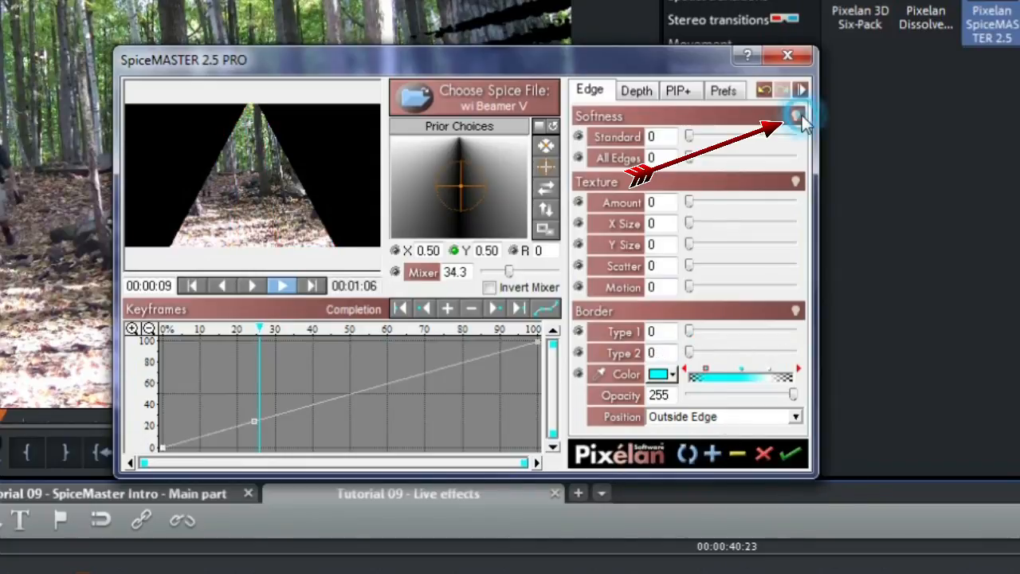
# Review the Softness presets, then show the Depth settings beside the Edge settings in dual-pane view.
pyautogui.click(796, 117)
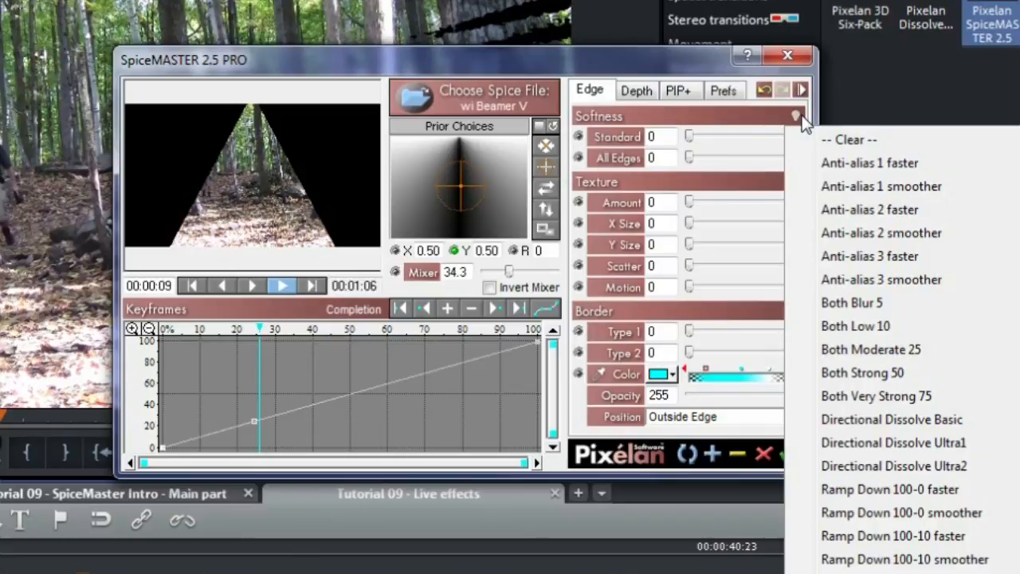
pyautogui.click(747, 190)
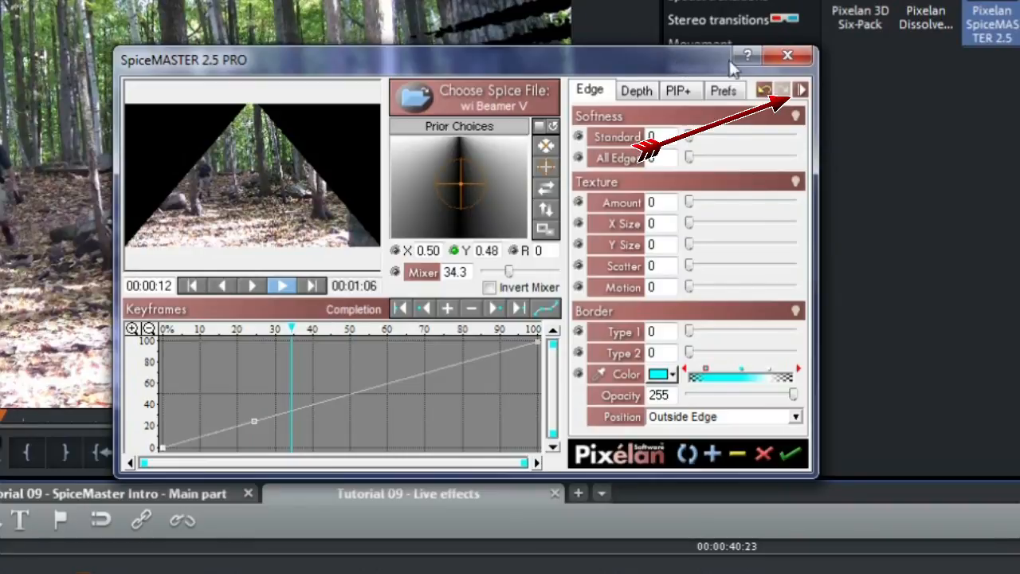
pyautogui.click(800, 94)
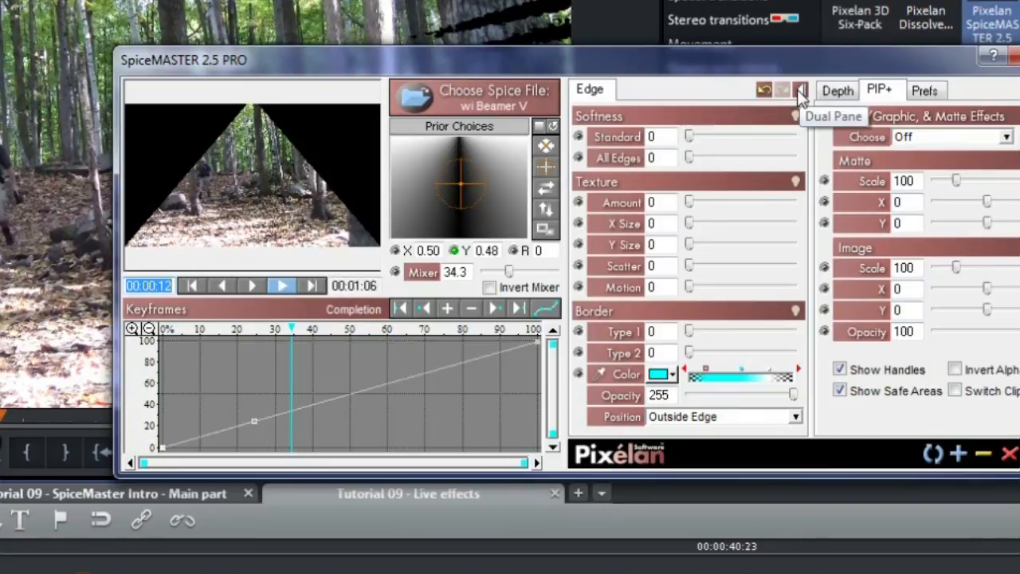
pyautogui.click(835, 91)
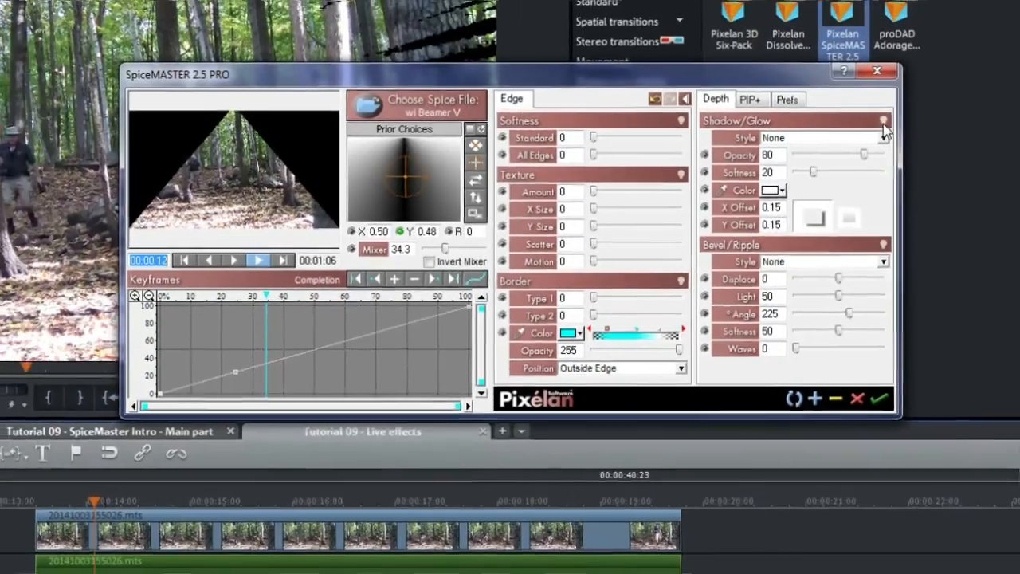
# Try the Multi-Color Glow 2 preset for Shadow/Glow, including its colour keyframes, and the Bevel 7 preset for Bevel/Ripple.
pyautogui.click(984, 134)
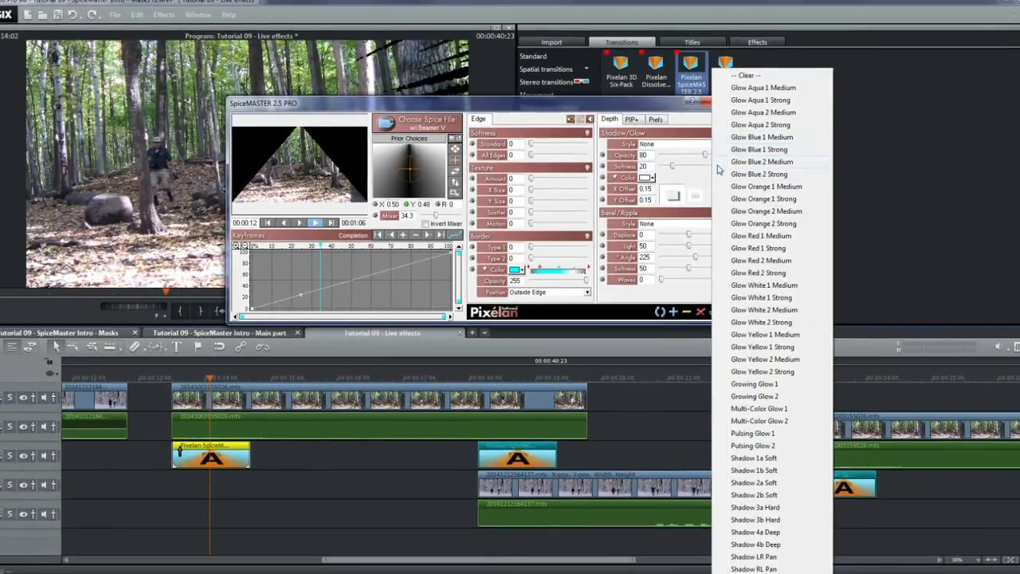
pyautogui.click(777, 420)
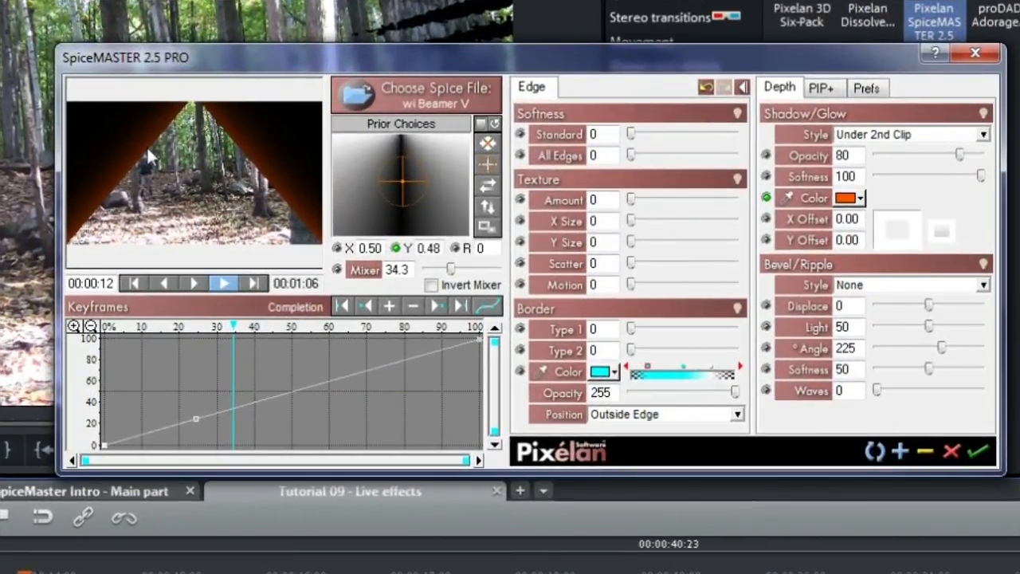
pyautogui.click(765, 198)
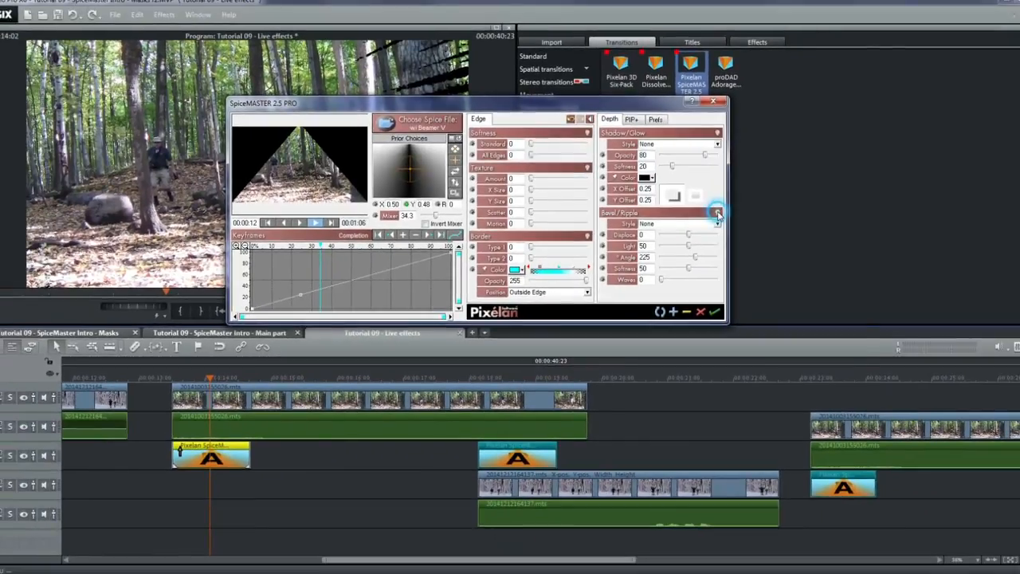
pyautogui.click(741, 218)
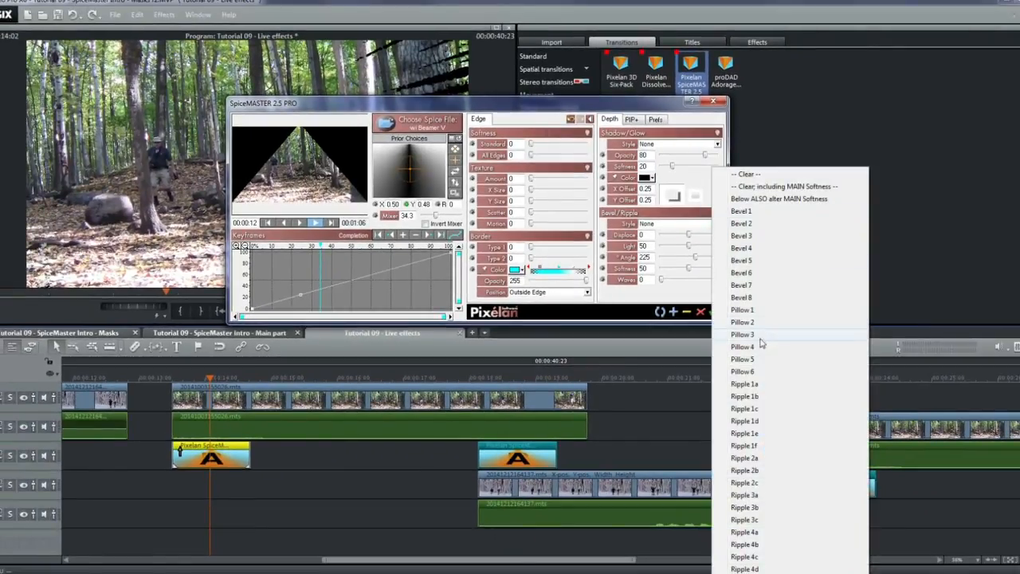
pyautogui.click(741, 287)
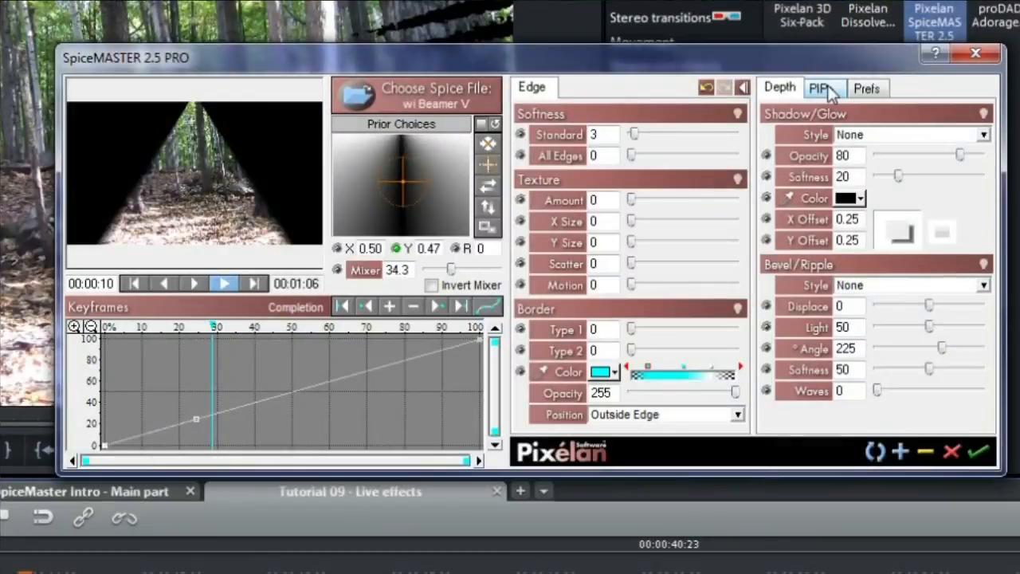
# Turn on the PIP effect and move the matte in the preview to about X 0.11, Y 0.09.
pyautogui.click(821, 88)
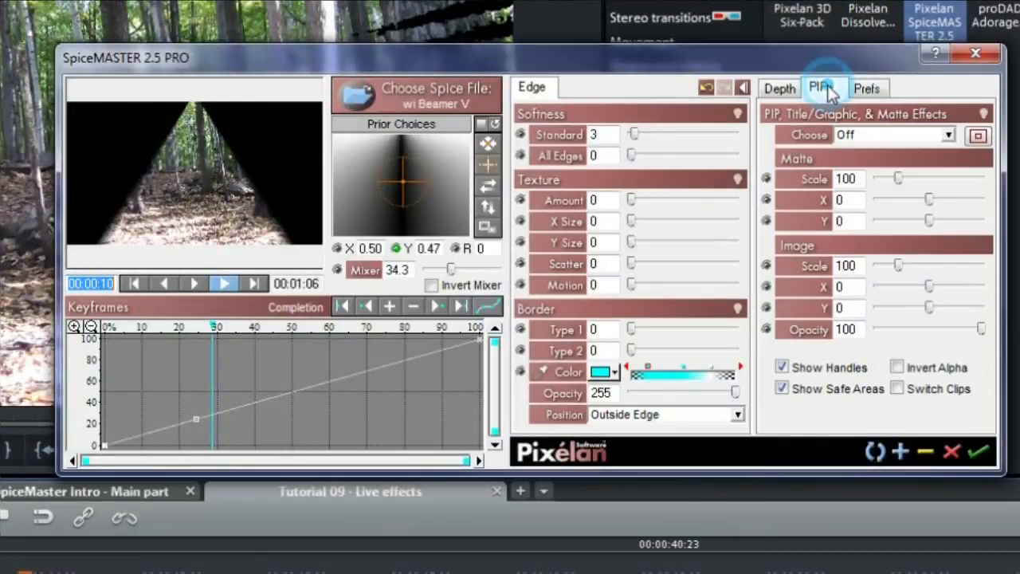
pyautogui.click(893, 134)
pyautogui.click(890, 165)
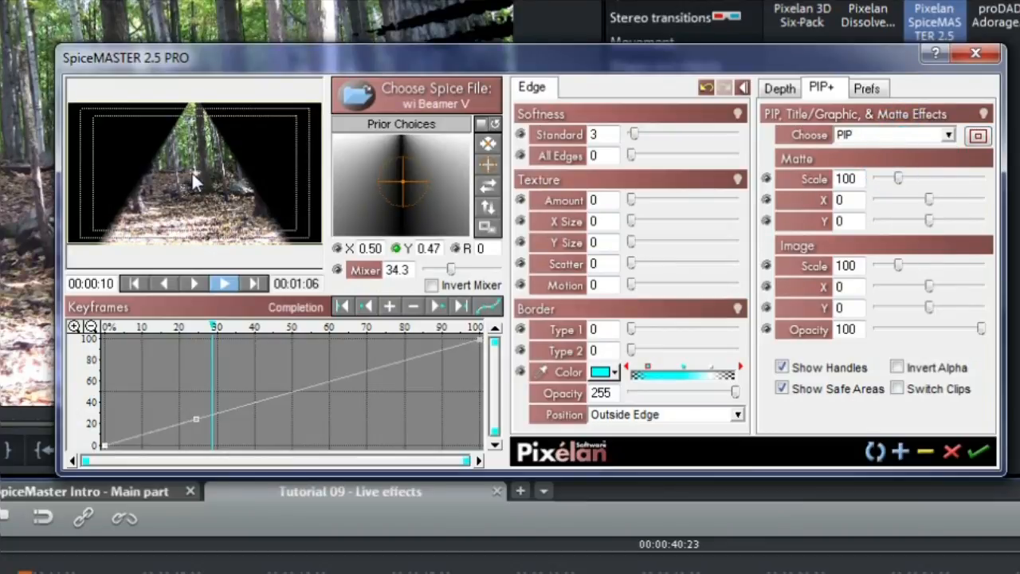
pyautogui.moveTo(191, 171); pyautogui.dragTo(222, 186)
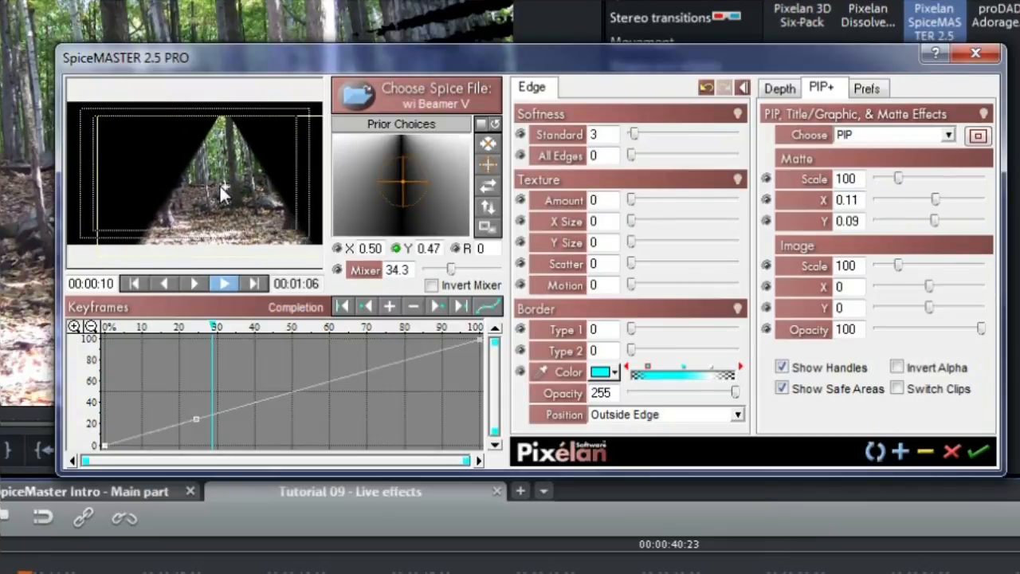